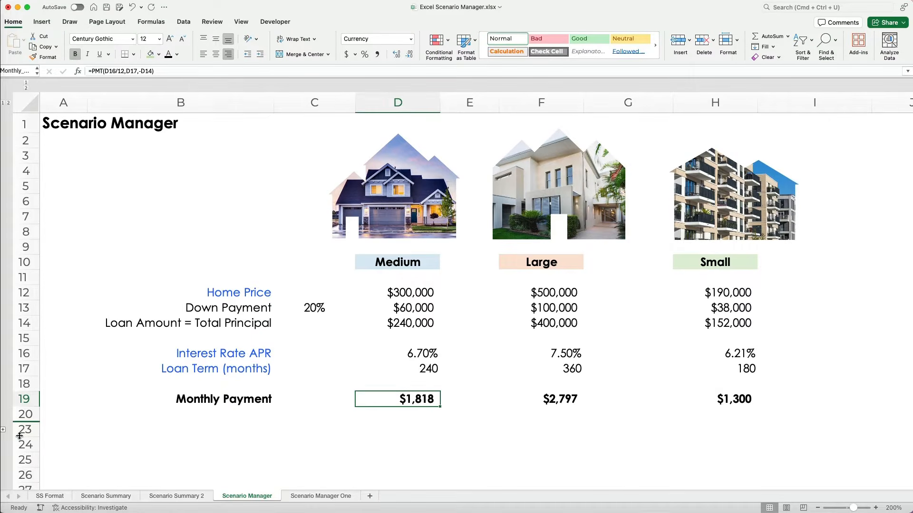
# - Expand the grouped rows below the monthly payment and examine the total interest, total loan payments and amortization schedule
pyautogui.click(4, 431)
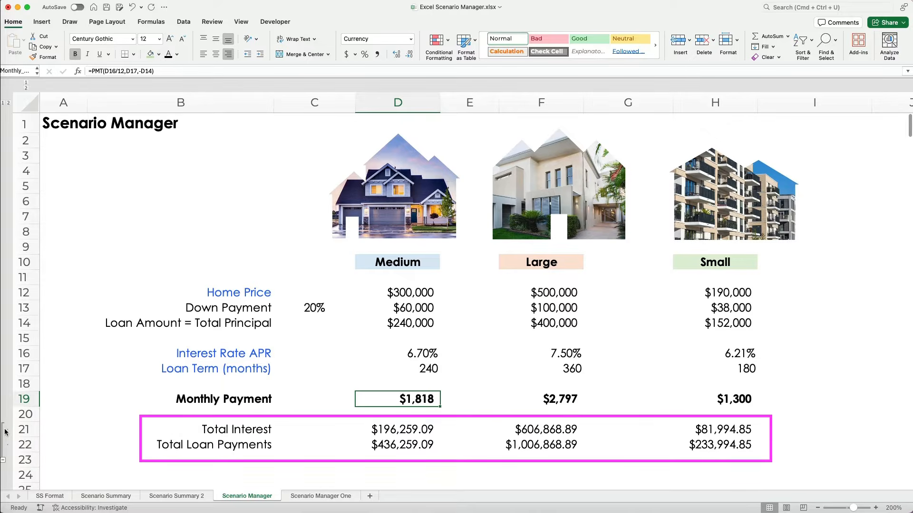
pyautogui.scroll(-5, 274, 445)
pyautogui.scroll(-15, 274, 446)
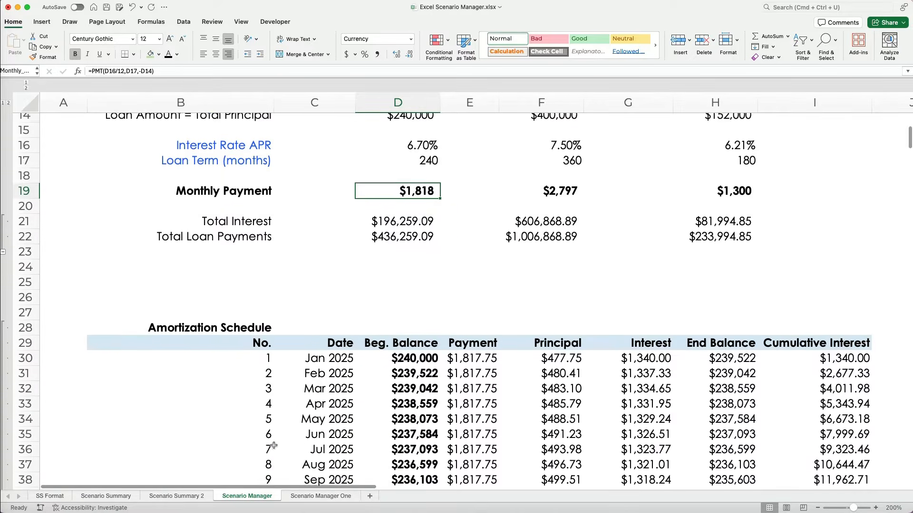
pyautogui.scroll(-20, 274, 445)
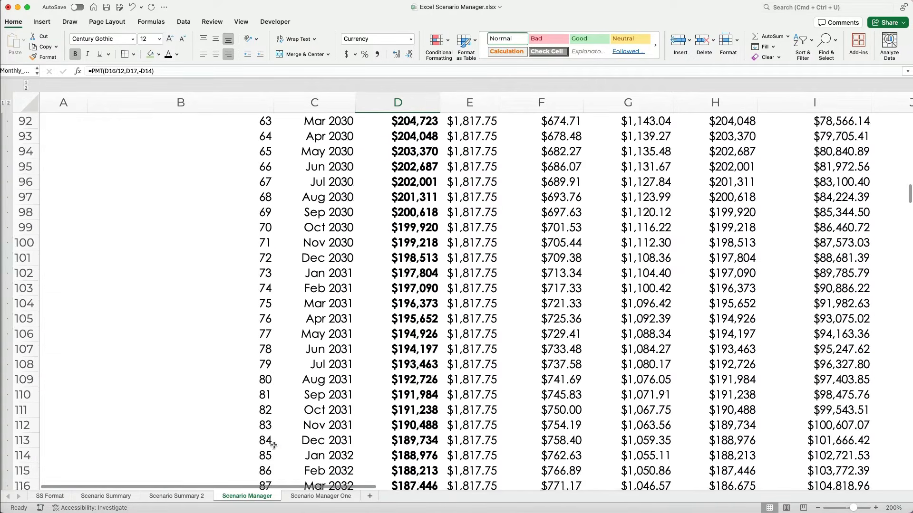
pyautogui.scroll(-12, 274, 445)
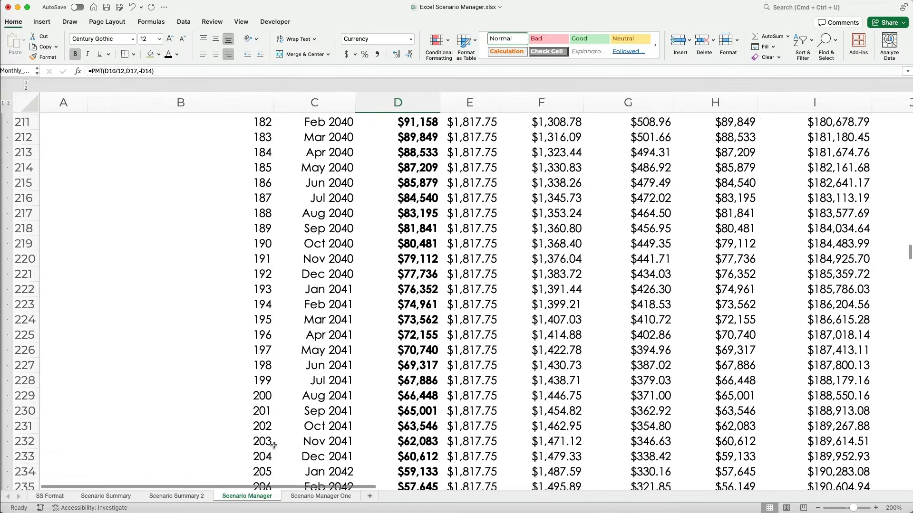
pyautogui.scroll(20, 274, 446)
pyautogui.scroll(5, 274, 446)
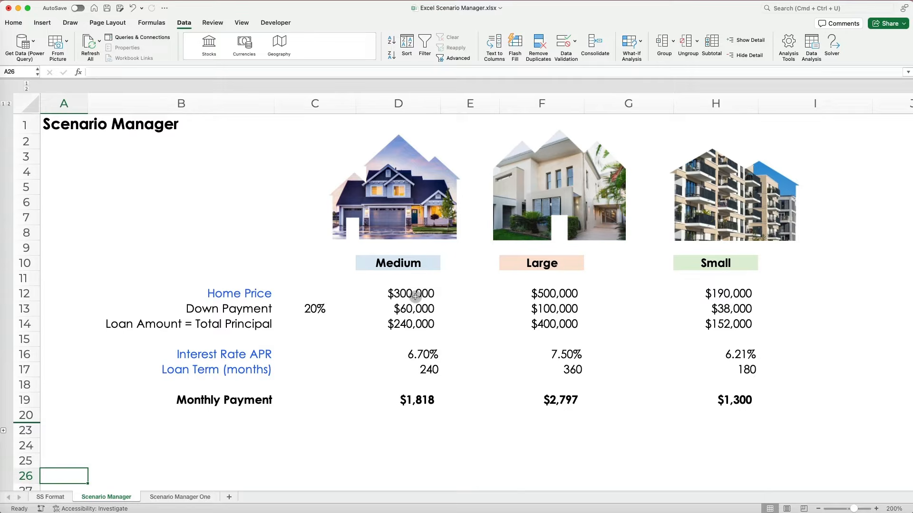
# - Fill cell C12, beside the medium home's price, with the formula =B12 so it repeats the Home Price label
pyautogui.click(415, 295)
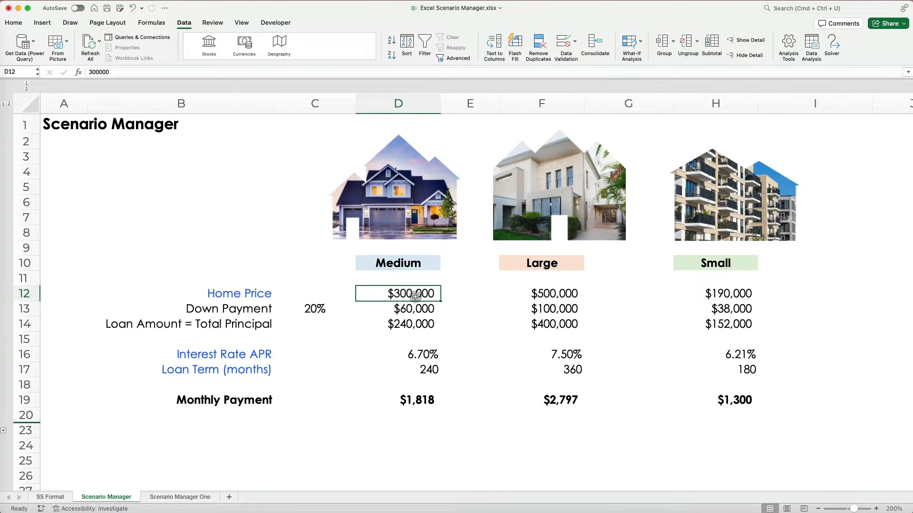
pyautogui.click(334, 291)
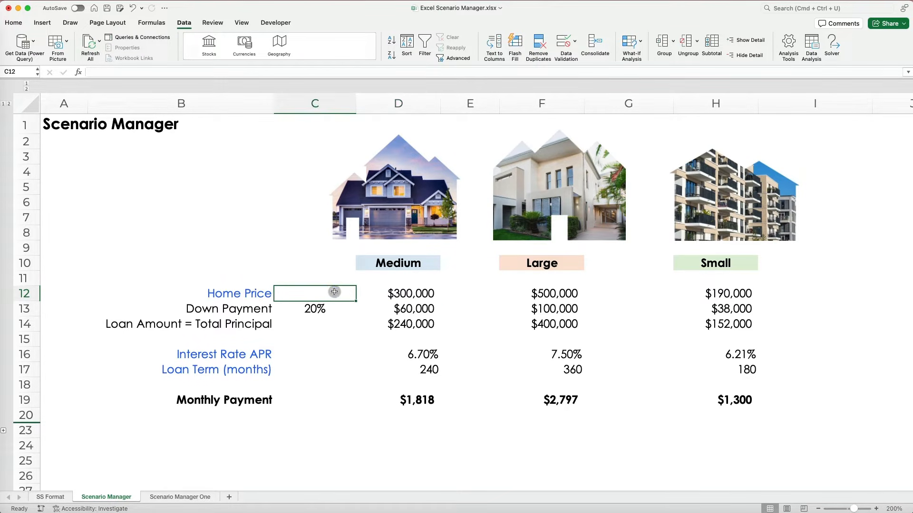
pyautogui.write('=')
pyautogui.click(260, 293)
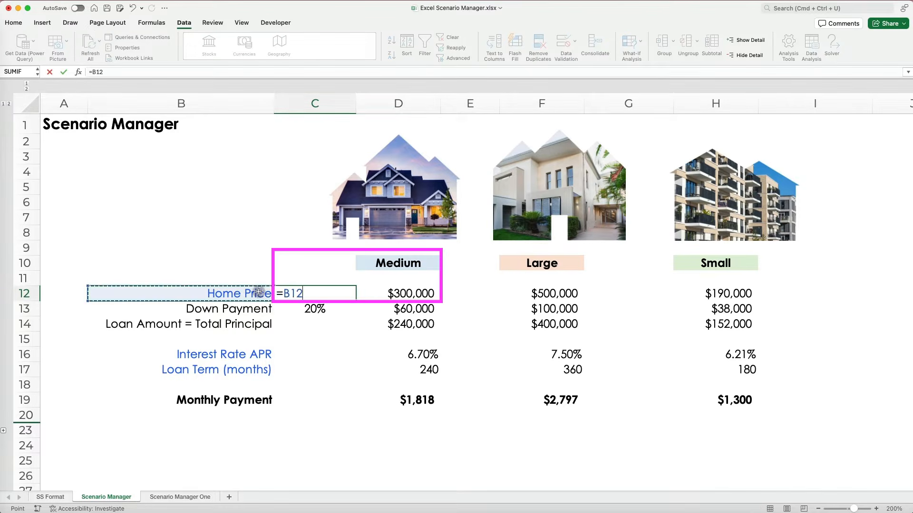
pyautogui.press('Return')
# - Create a named cell from the selection C12:D12, taking the name from the left column
pyautogui.click(349, 294)
pyautogui.moveTo(349, 294); pyautogui.dragTo(410, 294)
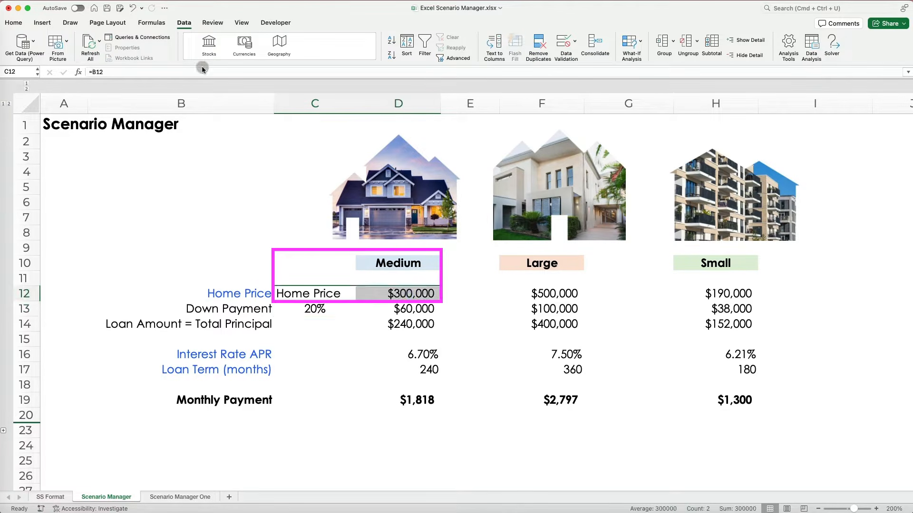
pyautogui.click(151, 23)
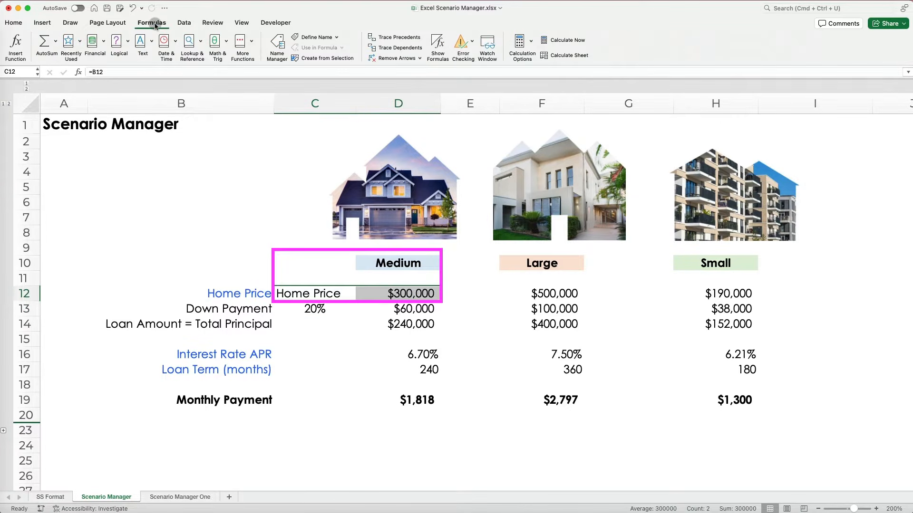
pyautogui.click(330, 59)
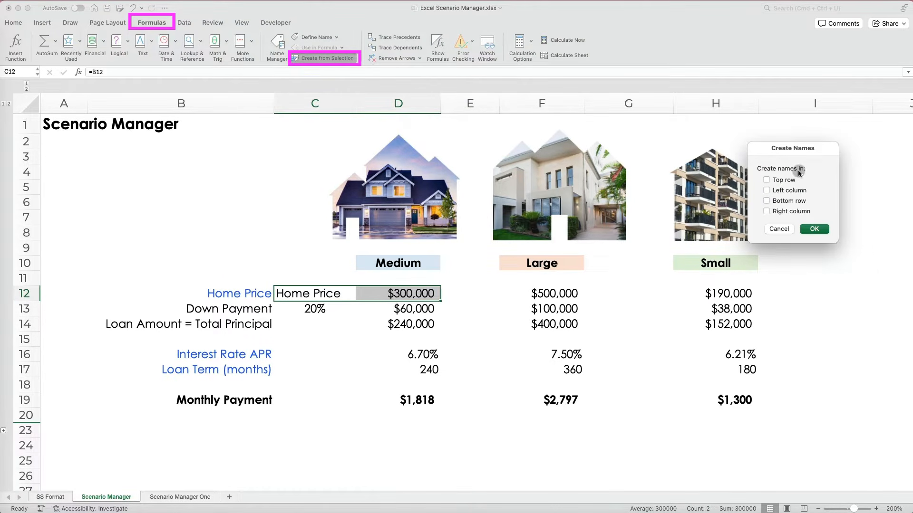
pyautogui.click(766, 190)
pyautogui.click(813, 230)
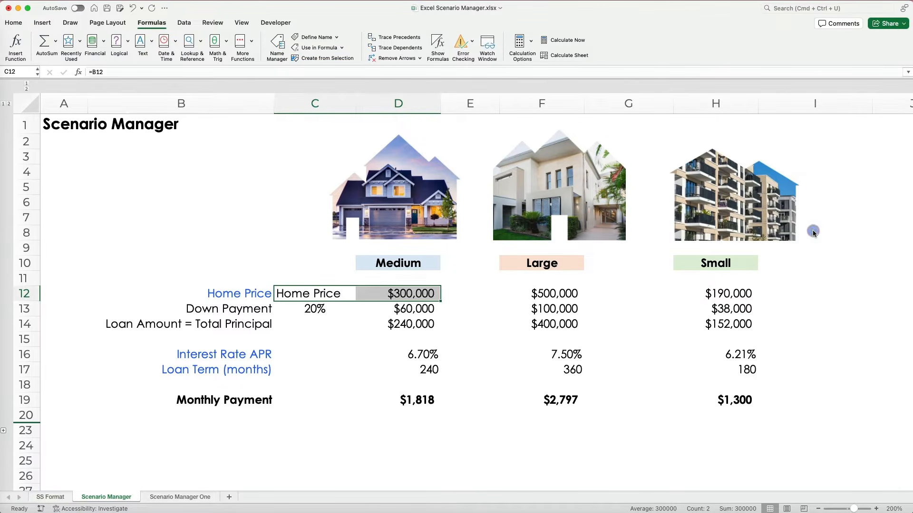
# - Check the name assigned to D12 and clear the helper label from C12
pyautogui.click(382, 304)
pyautogui.click(389, 293)
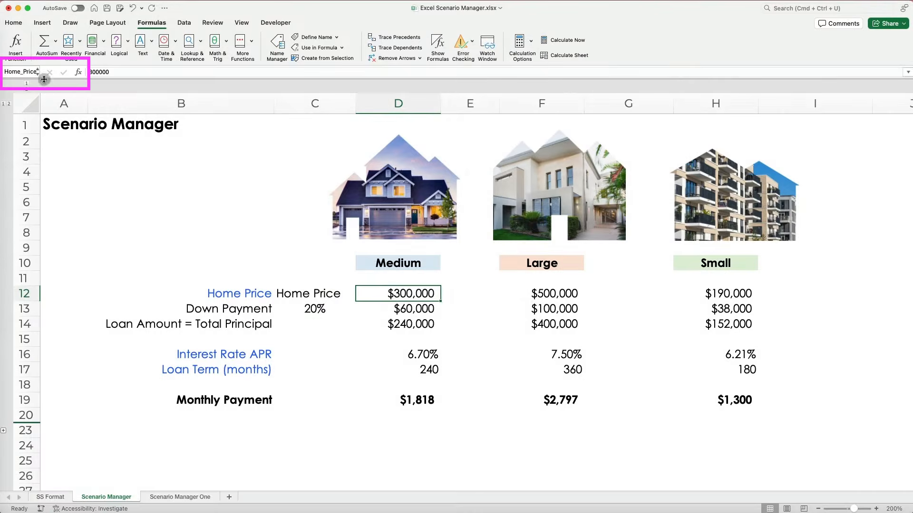
pyautogui.click(40, 75)
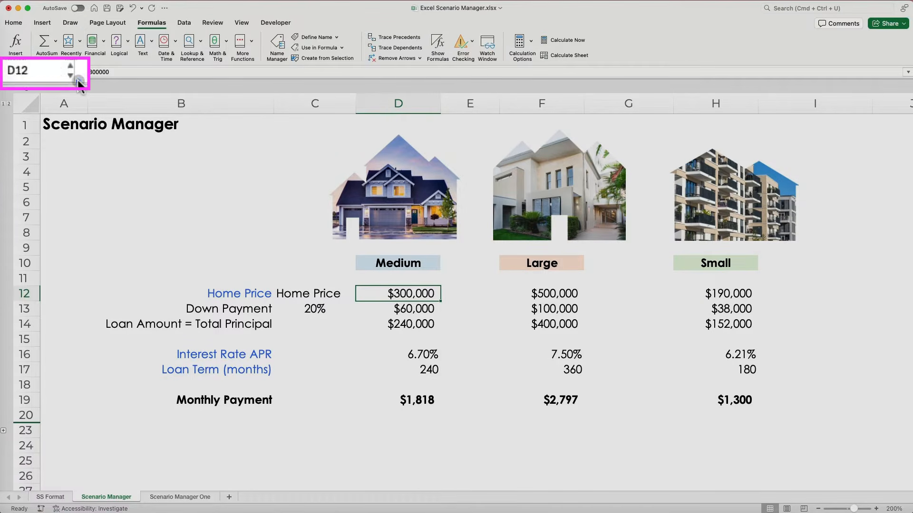
pyautogui.click(319, 295)
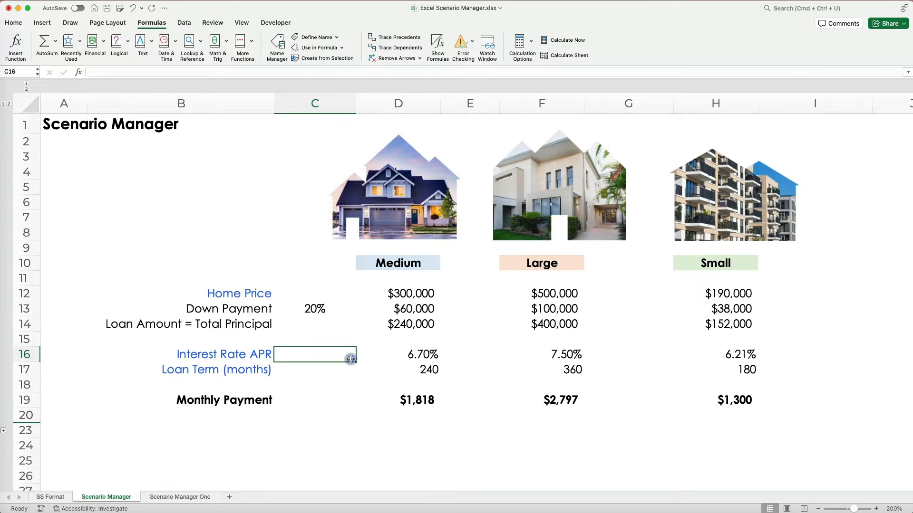
pyautogui.click(417, 293)
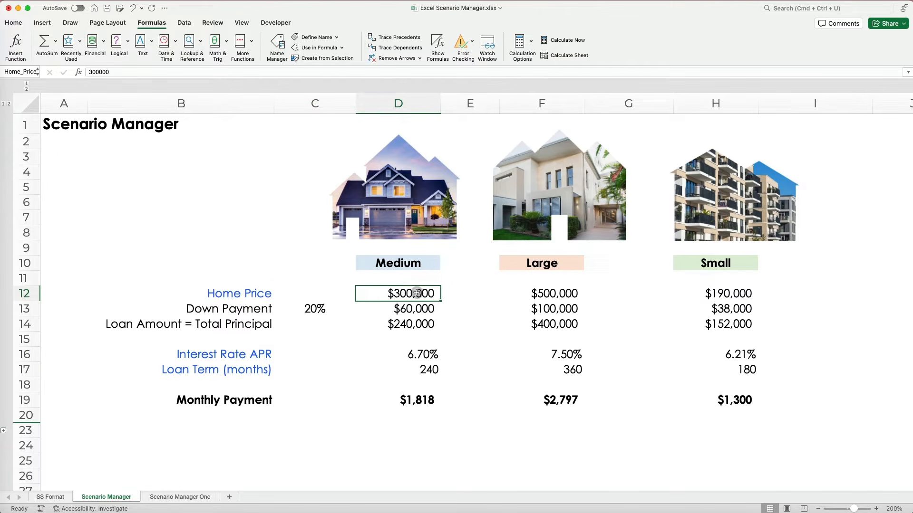
# - Define the name Loan_Amount for the medium home's loan amount in D14
pyautogui.click(419, 324)
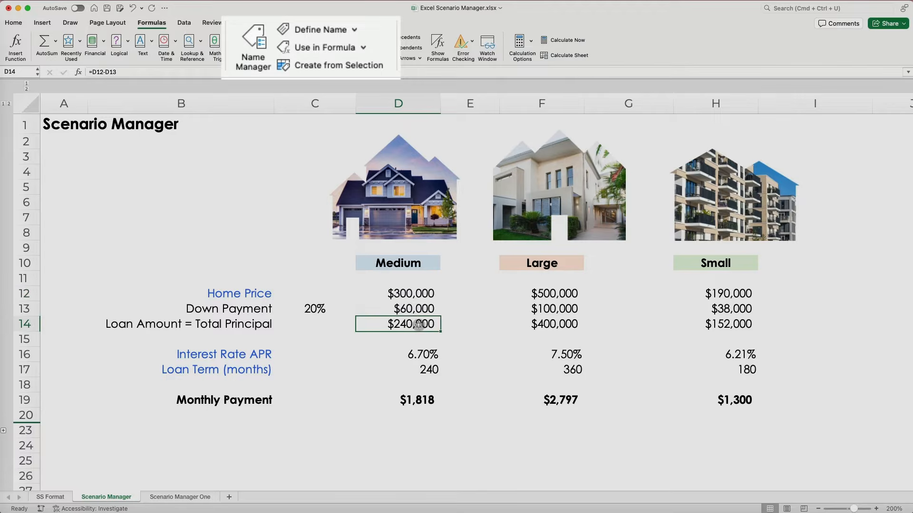
pyautogui.click(336, 33)
pyautogui.write('Loan_Amount')
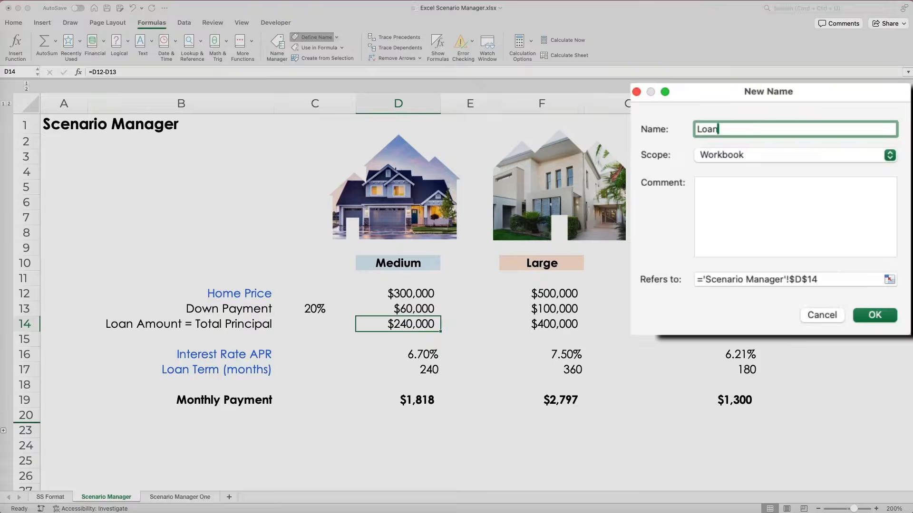
pyautogui.click(874, 315)
# - Define the name Interest_Rate for the medium home's APR in D16
pyautogui.click(433, 354)
pyautogui.click(331, 38)
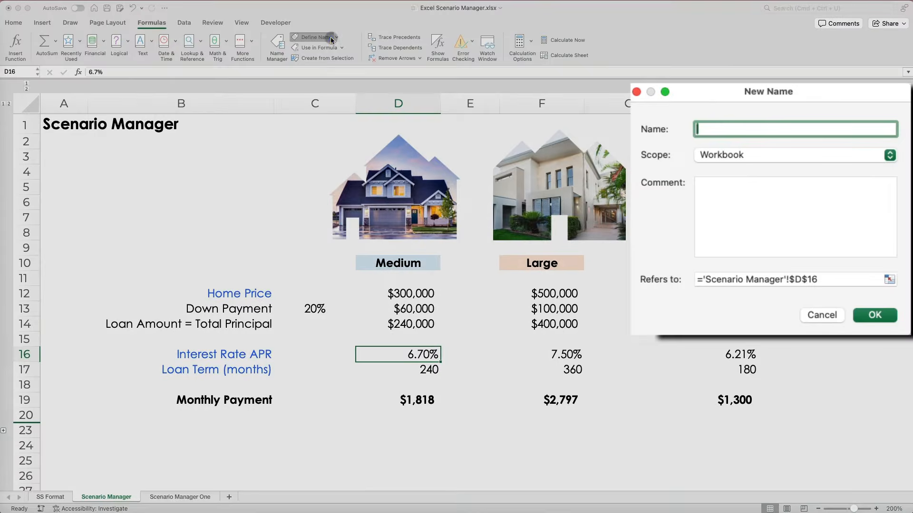
pyautogui.write('Interest_Rate')
pyautogui.press('Return')
# - Define the name Monthly_Payment for the medium home's monthly payment in D19
pyautogui.click(416, 400)
pyautogui.click(316, 38)
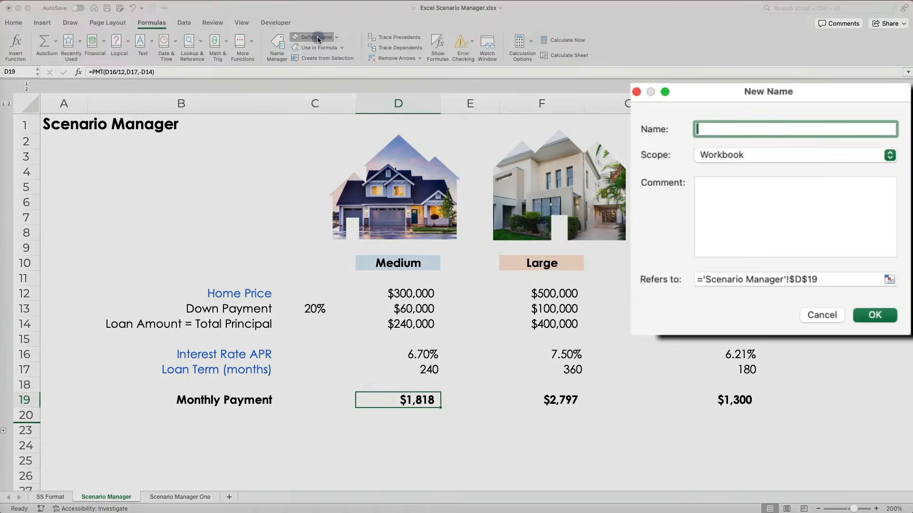
pyautogui.write('Monthly_Payment')
pyautogui.click(868, 282)
# - Expand the grouped rows and define the name Total_Loan_Payments for D22, with underscores instead of spaces
pyautogui.click(3, 430)
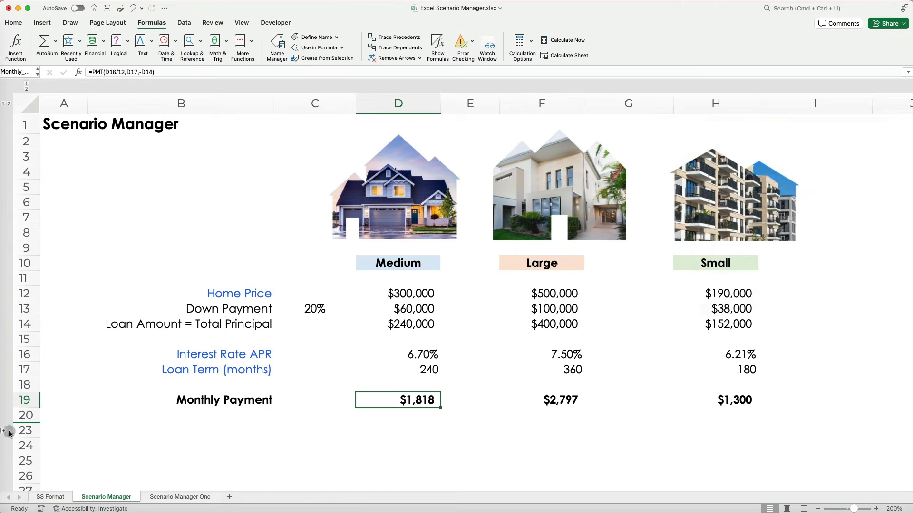
pyautogui.click(398, 445)
pyautogui.click(316, 37)
pyautogui.write('Total')
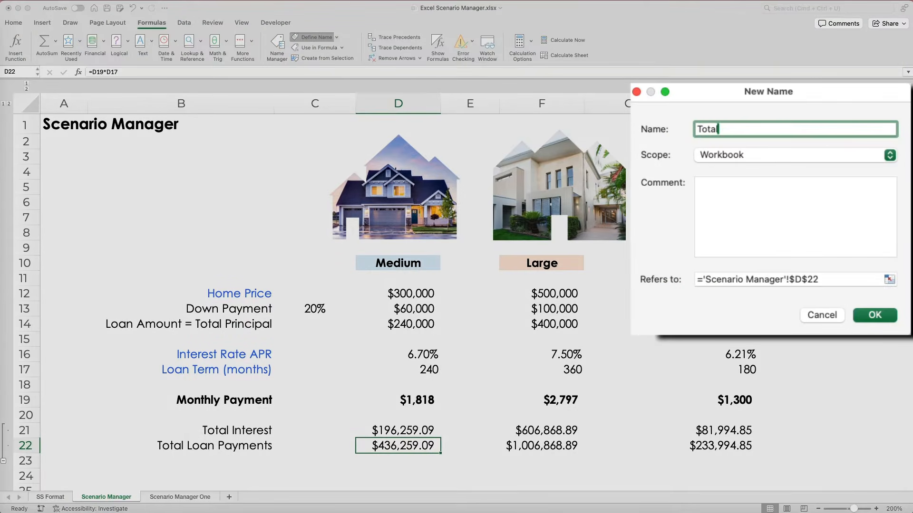
pyautogui.write('_Loan Payments')
pyautogui.press('Return')
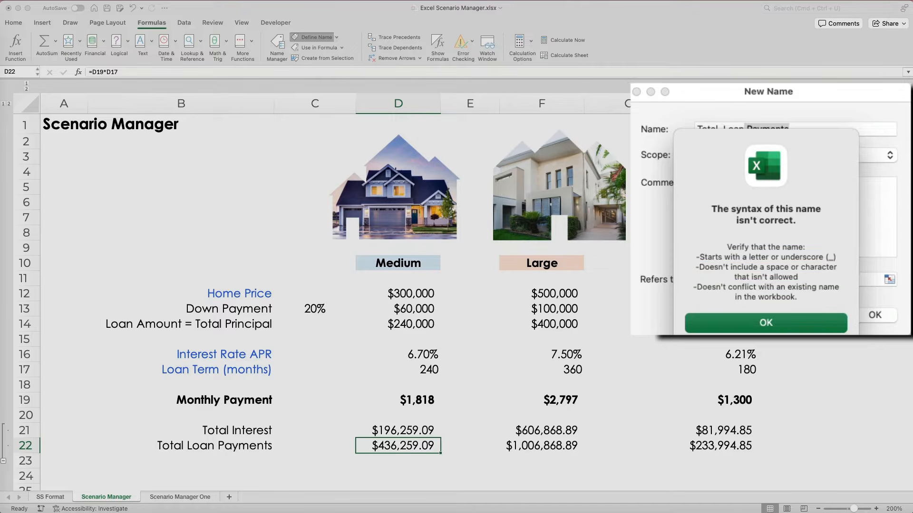
pyautogui.click(749, 320)
pyautogui.write('_')
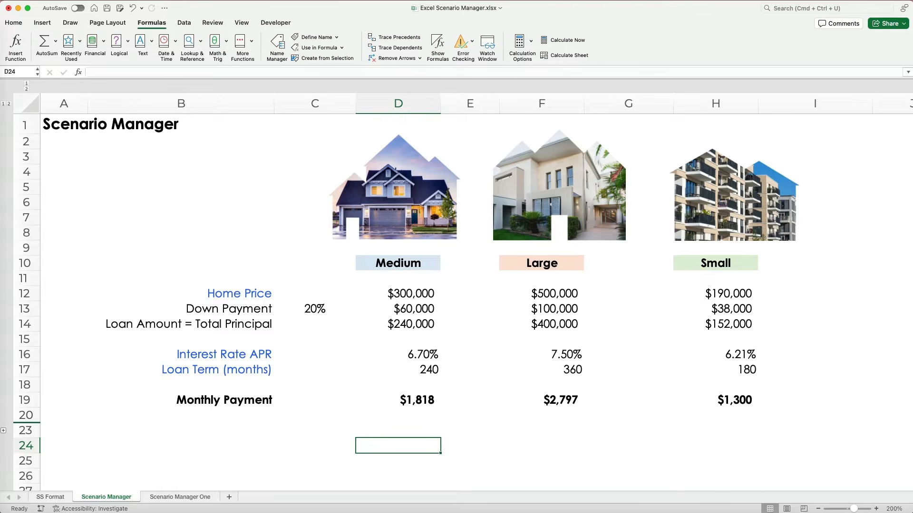
# - Open the What-If Scenario Manager and start a new scenario named Original-Medium
pyautogui.click(184, 22)
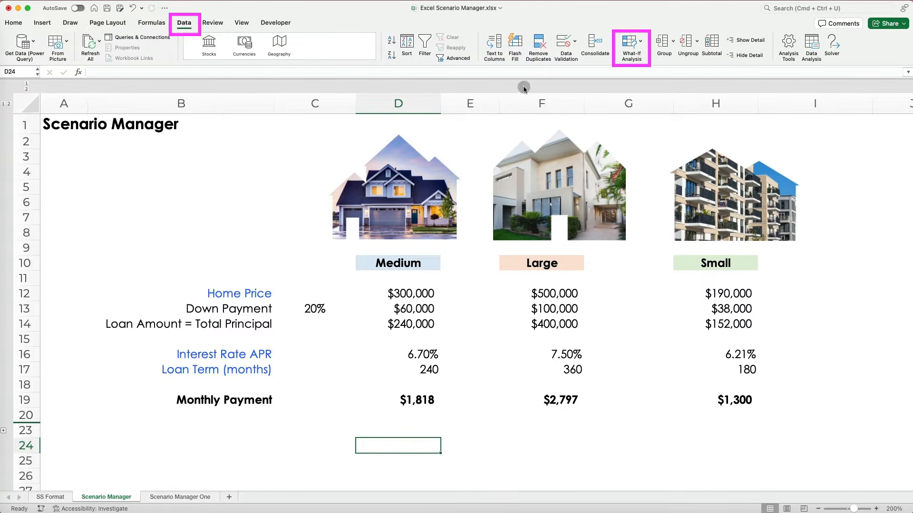
pyautogui.click(633, 45)
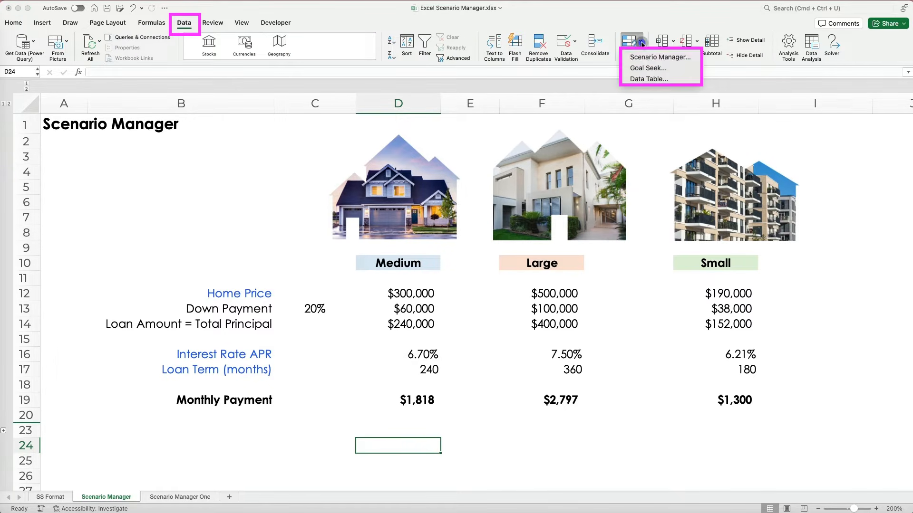
pyautogui.click(679, 59)
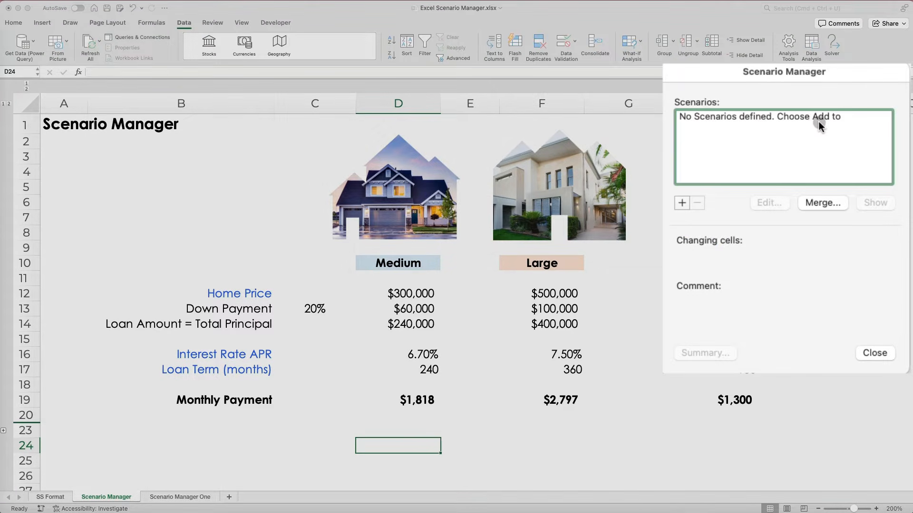
pyautogui.click(682, 203)
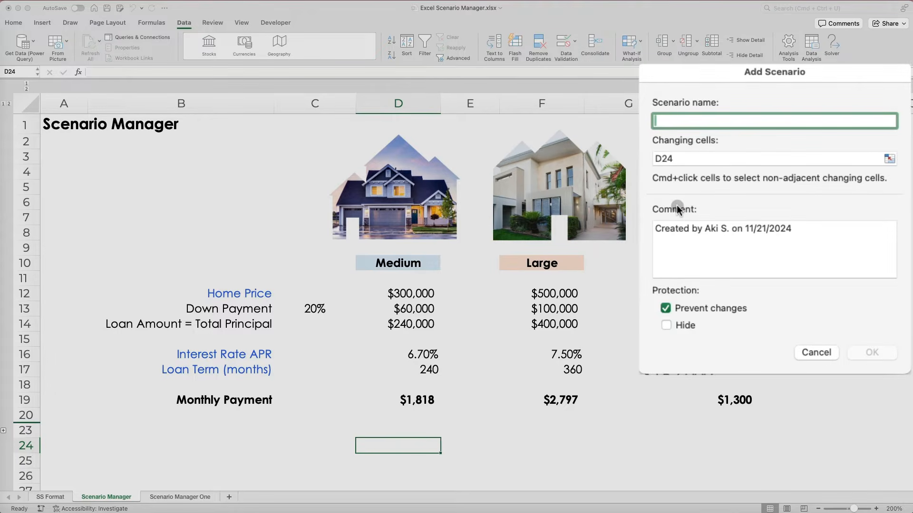
pyautogui.write('Or')
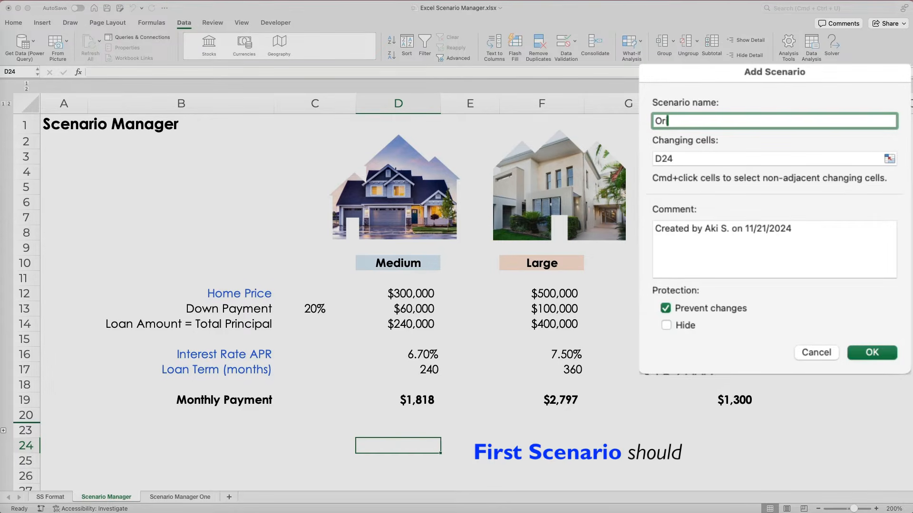
pyautogui.write('iginal')
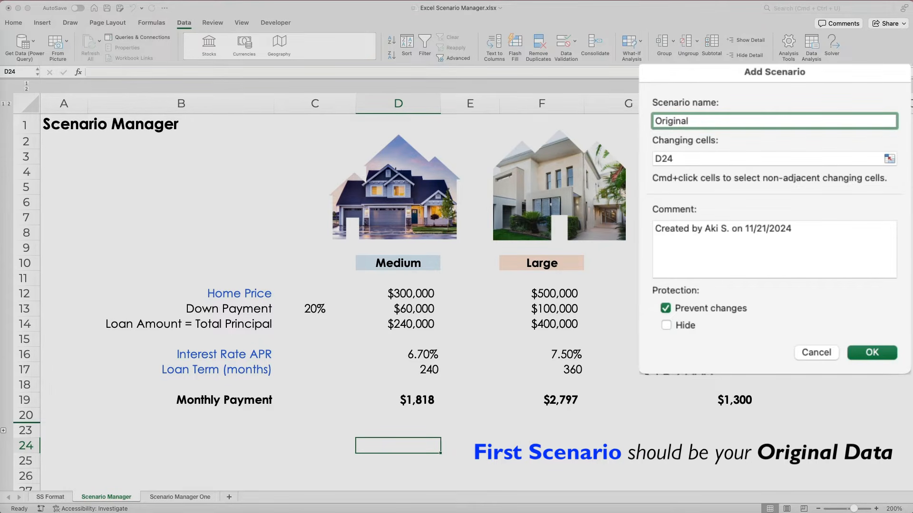
pyautogui.write('-Medium')
# - Set the Original-Medium scenario's changing cells to D14, D16 and D17 and accept the definition
pyautogui.click(689, 162)
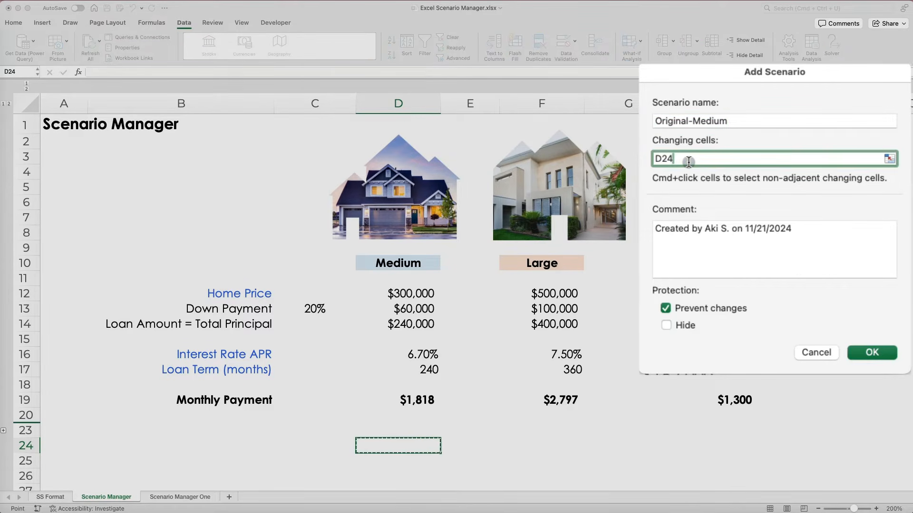
pyautogui.click(420, 324)
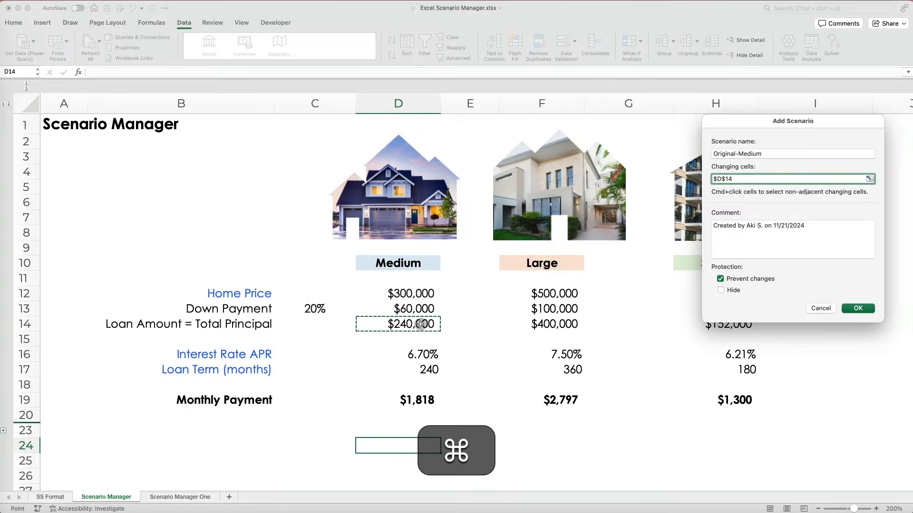
pyautogui.keyDown('super'); pyautogui.click(422, 354); pyautogui.keyUp('super')
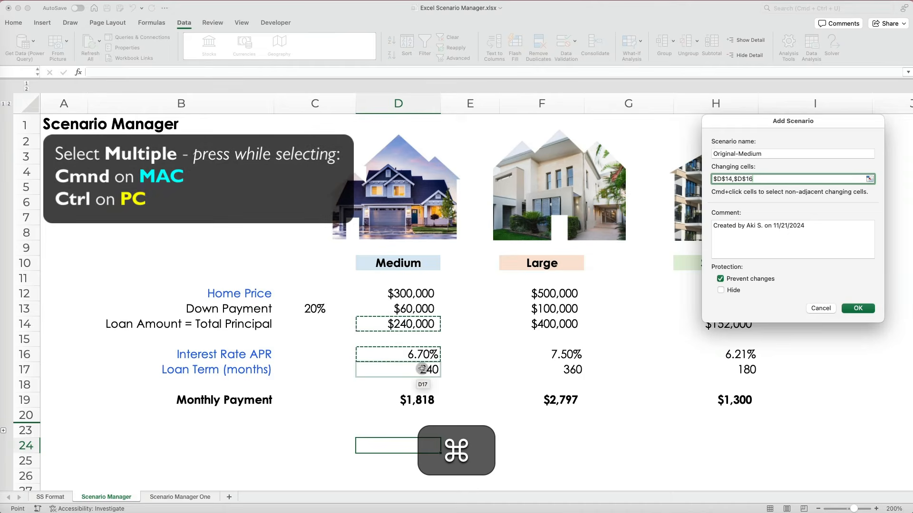
pyautogui.keyDown('super'); pyautogui.click(422, 368); pyautogui.keyUp('super')
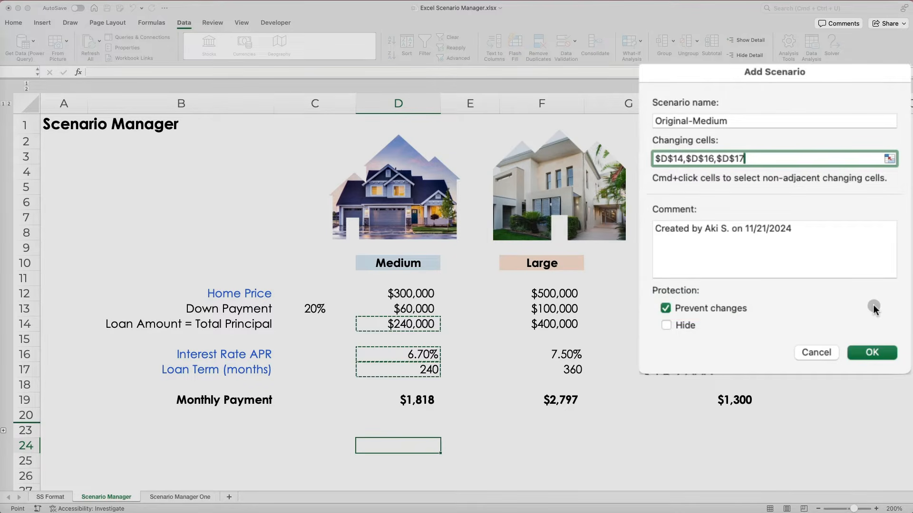
pyautogui.click(877, 355)
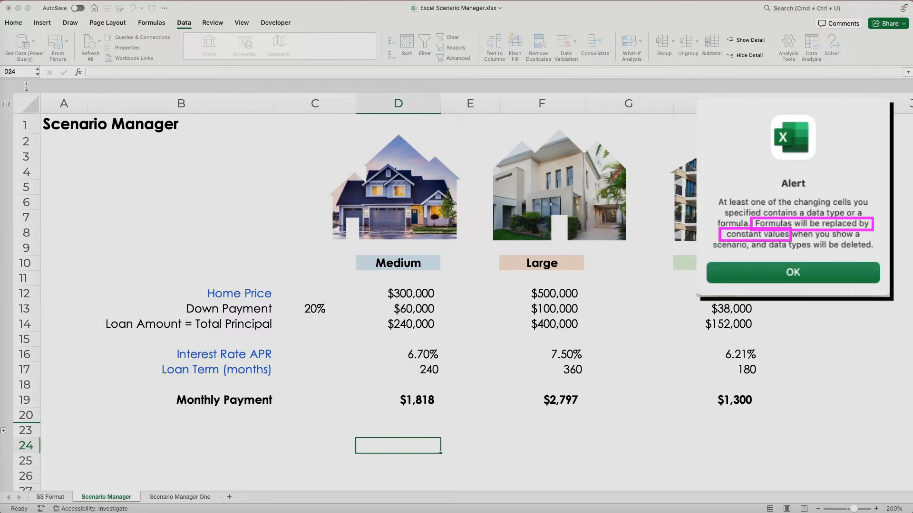
# - Acknowledge the formula alert and accept the existing Loan_Amount, Interest_Rate and Loan_Term values for the Original-Medium scenario
pyautogui.click(815, 274)
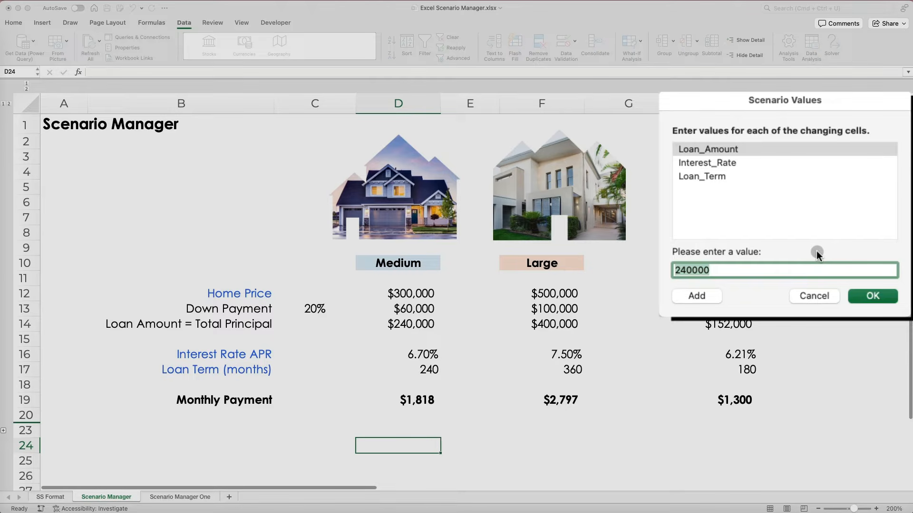
pyautogui.click(730, 162)
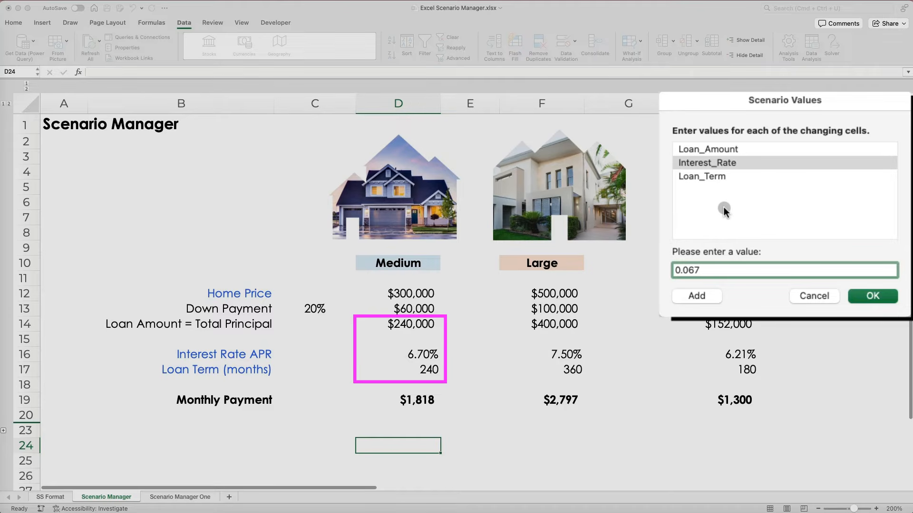
pyautogui.click(720, 176)
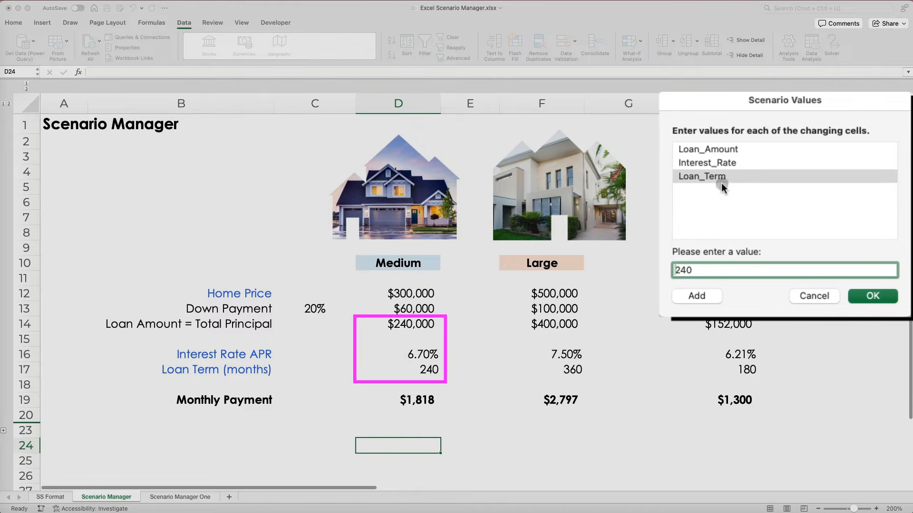
pyautogui.click(879, 295)
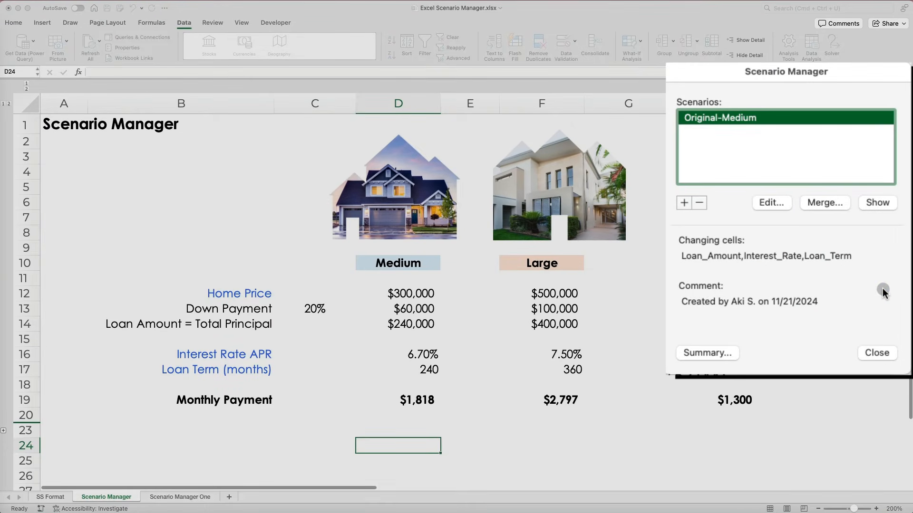
# - Add a scenario named Large using the same changing cells D14, D16 and D17
pyautogui.click(683, 203)
pyautogui.write('Large')
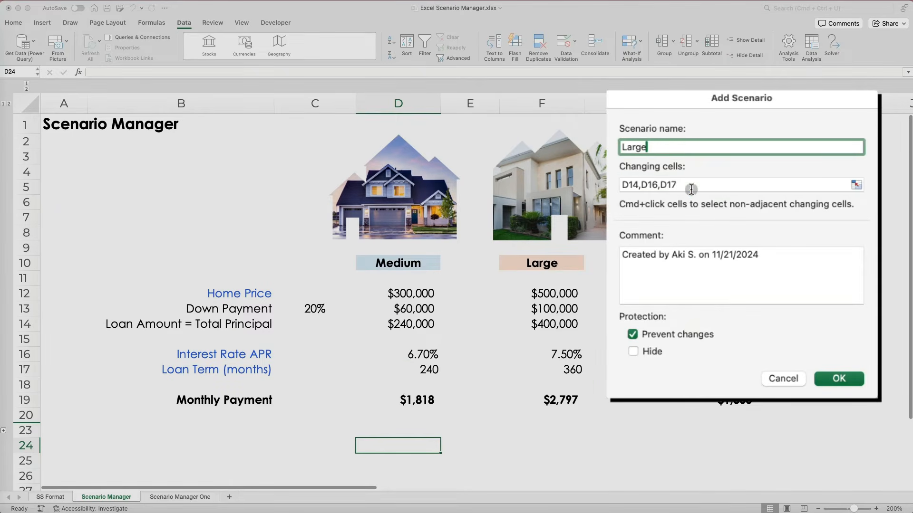
pyautogui.click(691, 189)
pyautogui.click(839, 378)
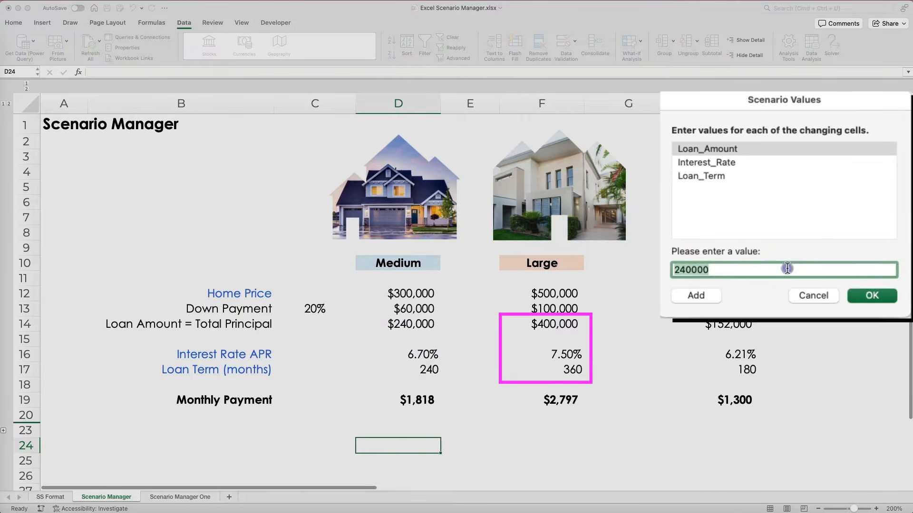
# - Set the Large scenario's Loan_Amount to 400000, Interest_Rate to 0.075 and Loan_Term to 360, and accept the values
pyautogui.write('400000')
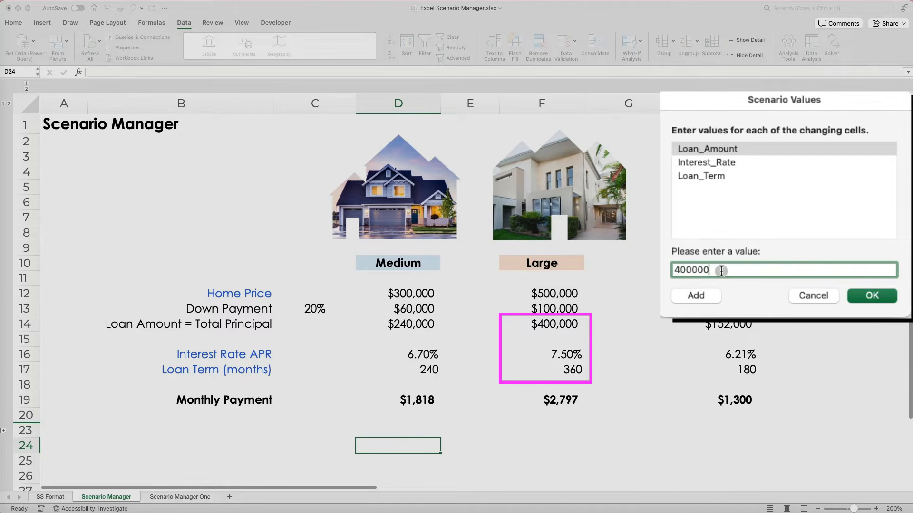
pyautogui.click(754, 163)
pyautogui.click(732, 268)
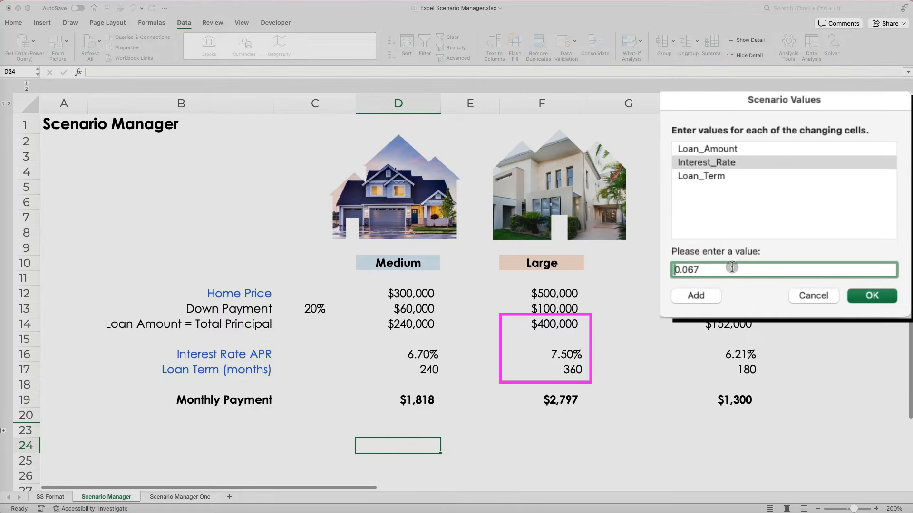
pyautogui.press('BackSpace')
pyautogui.press('BackSpace')
pyautogui.write('75')
pyautogui.click(682, 177)
pyautogui.write('240')
pyautogui.doubleClick(689, 271)
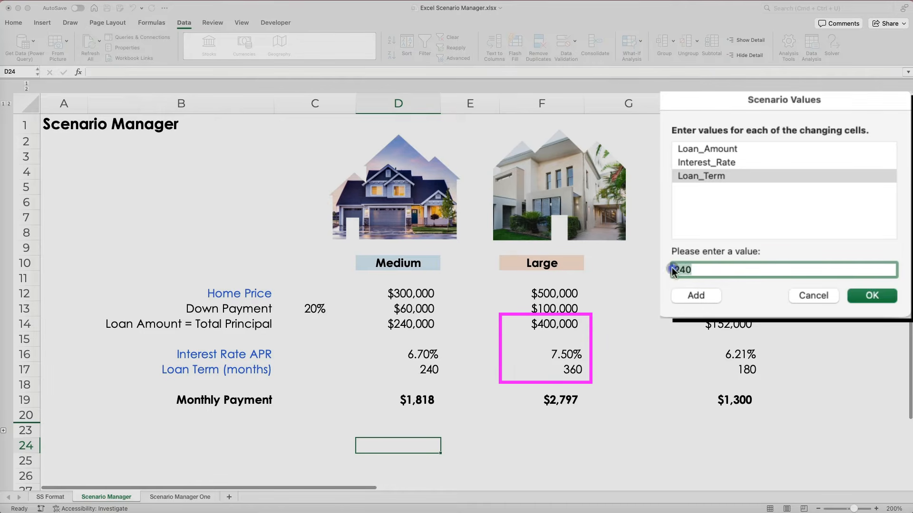
pyautogui.write('360')
pyautogui.click(860, 297)
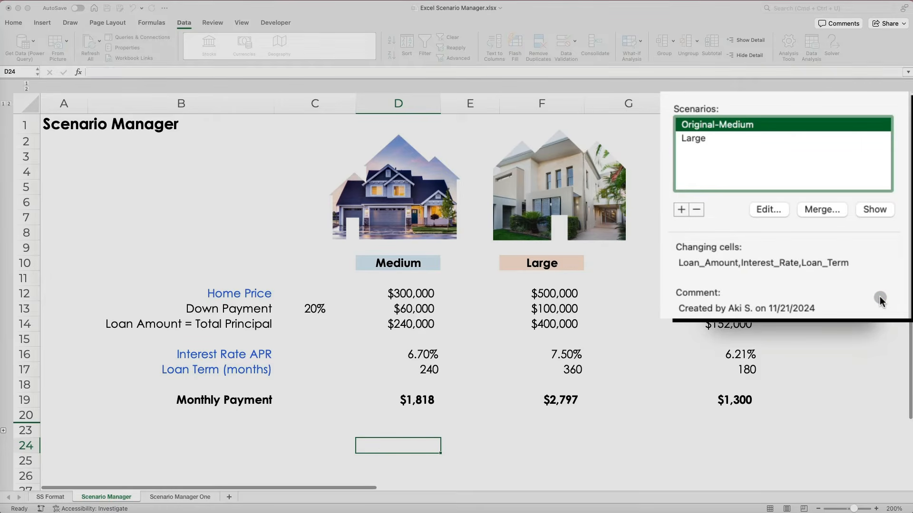
# - Add a scenario named Small using the same changing cells D14, D16 and D17
pyautogui.click(687, 203)
pyautogui.write('Small')
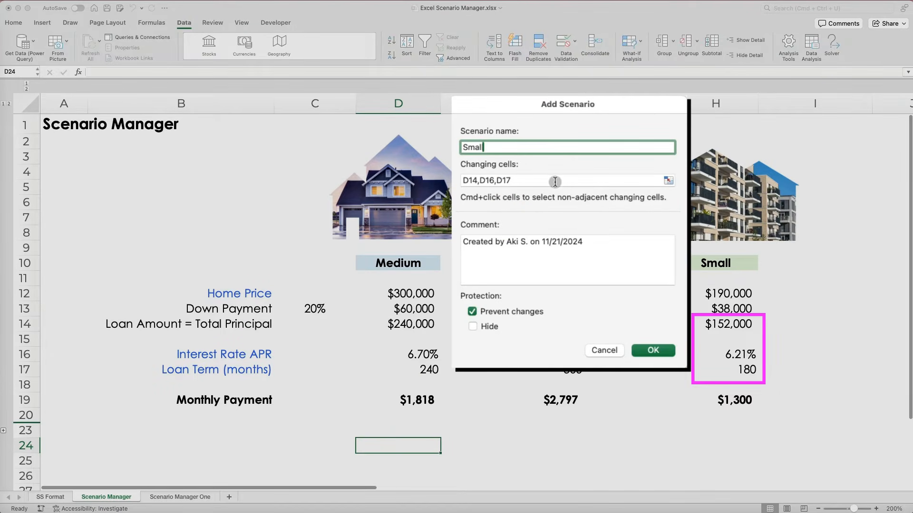
pyautogui.press('Tab')
pyautogui.click(652, 350)
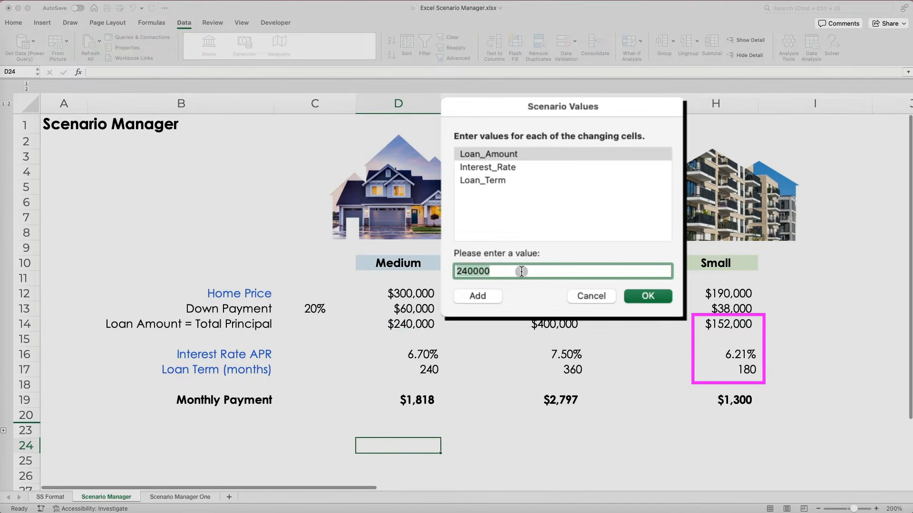
# - Set the Small scenario's Loan_Amount to 152000, Interest_Rate to the small home's rate as a decimal, and Loan_Term to 180
pyautogui.write('152000')
pyautogui.click(525, 167)
pyautogui.write('0.06')
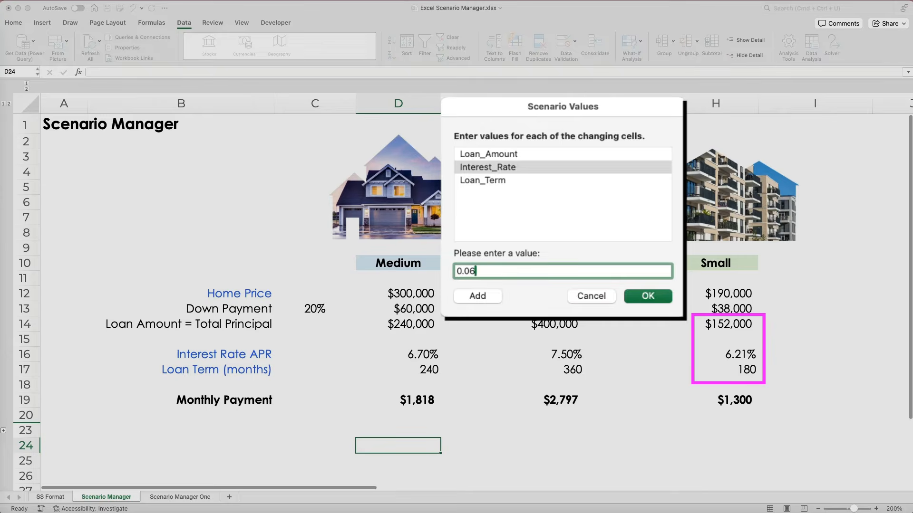
pyautogui.write('25')
pyautogui.click(524, 183)
pyautogui.write('180')
pyautogui.press('Return')
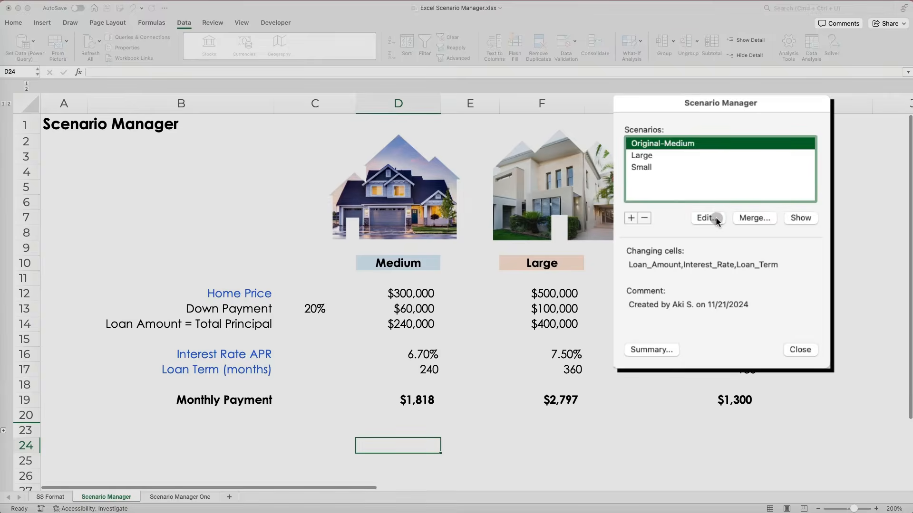
# - Rename the Original-Medium scenario to Medium, keep its values, and close the Scenario Manager
pyautogui.click(715, 217)
pyautogui.click(723, 129)
pyautogui.press('BackSpace')
pyautogui.press('BackSpace')
pyautogui.press('BackSpace')
pyautogui.press('BackSpace')
pyautogui.press('BackSpace')
pyautogui.press('BackSpace')
pyautogui.press('BackSpace')
pyautogui.press('BackSpace')
pyautogui.press('BackSpace')
pyautogui.click(872, 334)
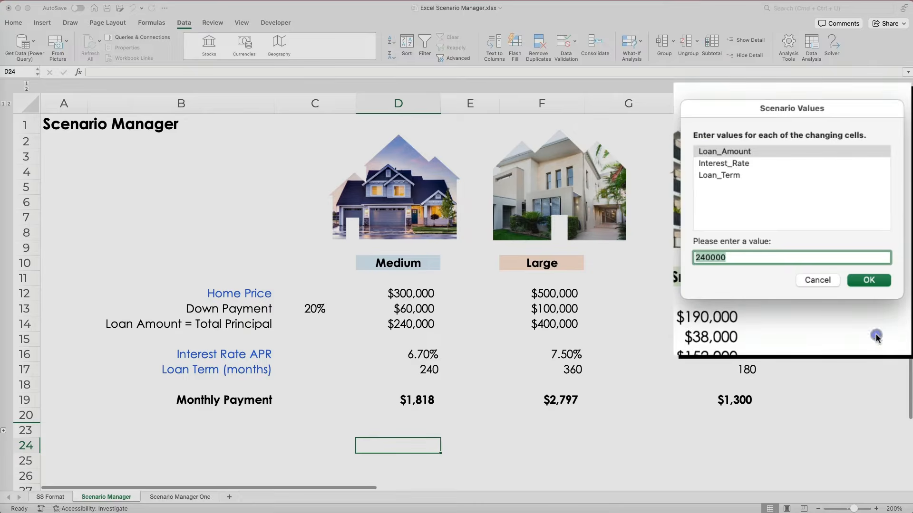
pyautogui.click(869, 280)
pyautogui.click(872, 339)
pyautogui.click(869, 405)
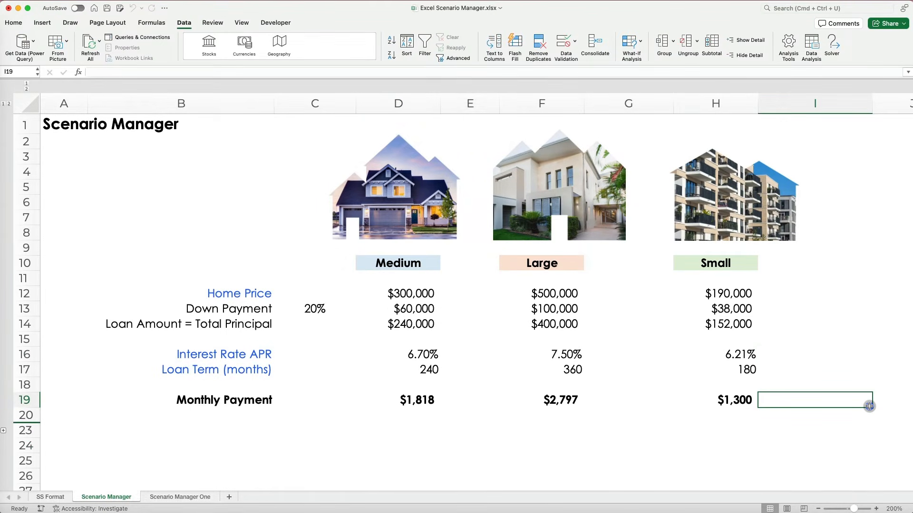
# - Switch to the Scenario Manager One sheet and expand all its grouped rows, including the amortization schedule
pyautogui.click(197, 496)
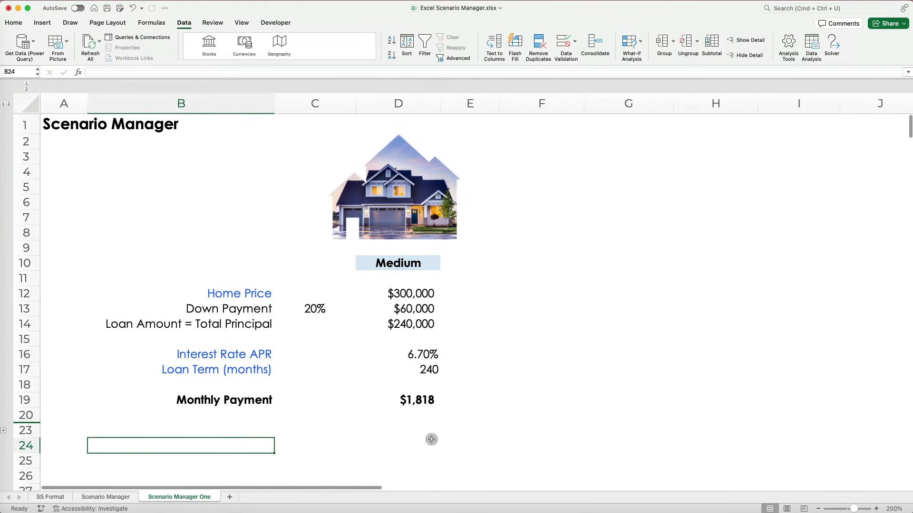
pyautogui.click(431, 441)
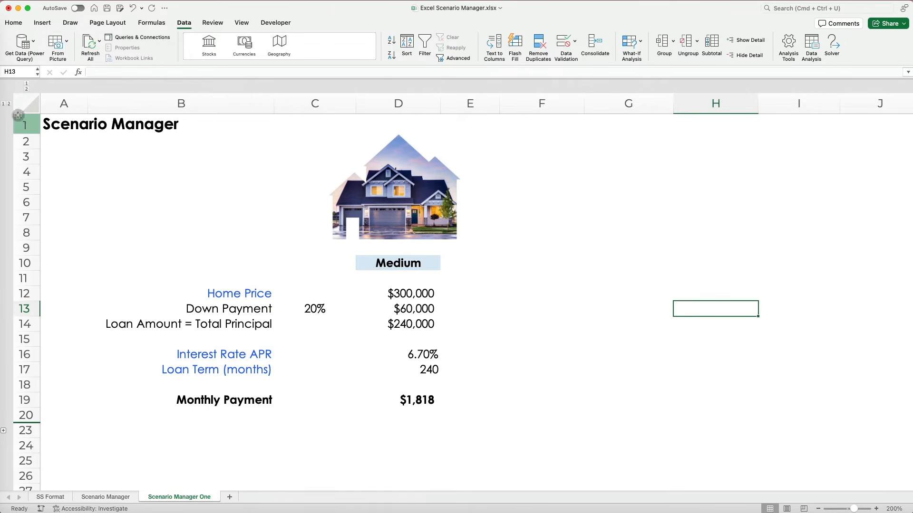
pyautogui.click(8, 103)
pyautogui.scroll(-5, 113, 419)
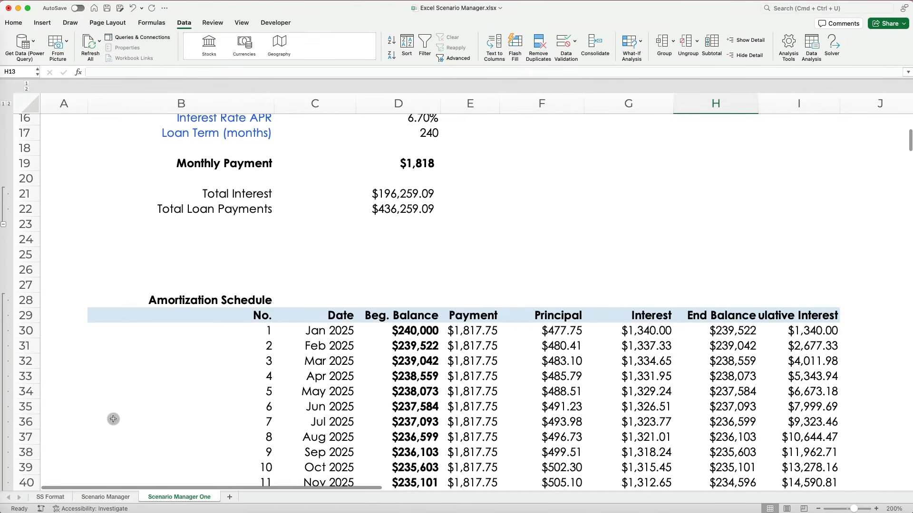
# - Freeze the panes at cell D30 so the loan summary and schedule headings stay fixed
pyautogui.scroll(5, 113, 419)
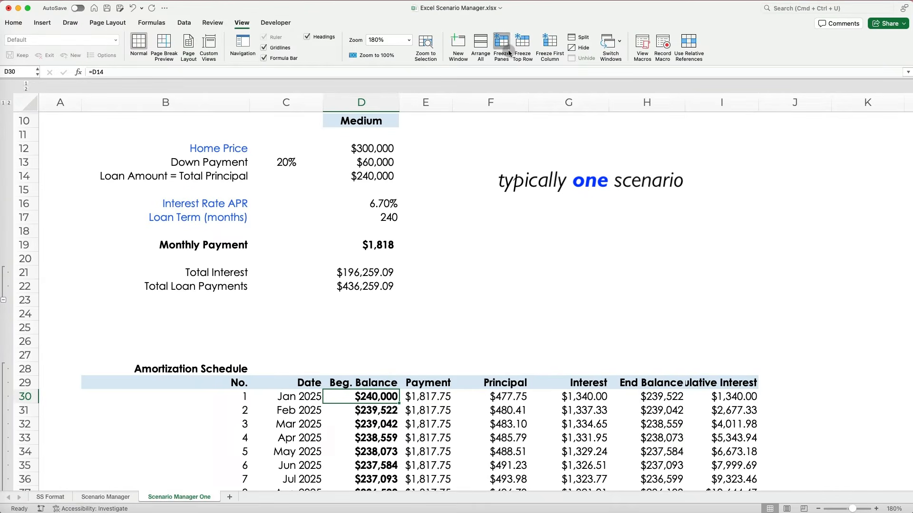
pyautogui.click(504, 45)
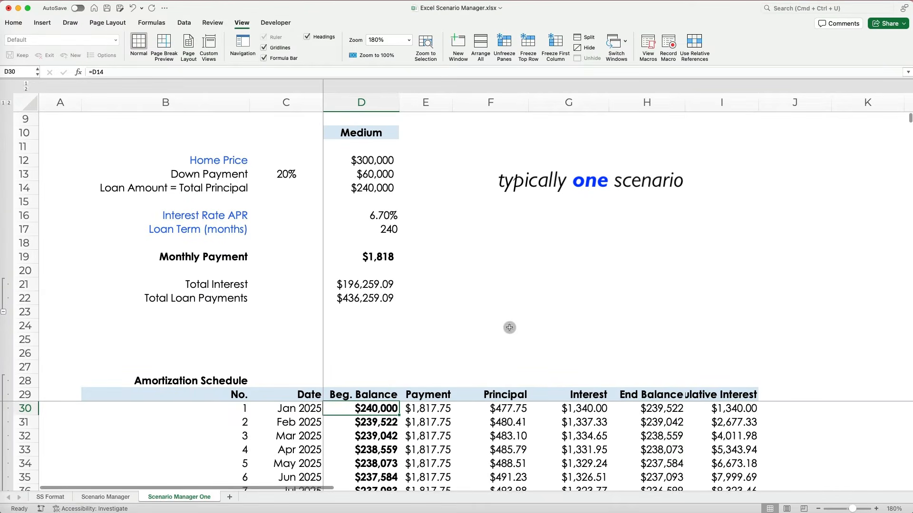
pyautogui.scroll(-3, 507, 447)
pyautogui.scroll(3, 511, 428)
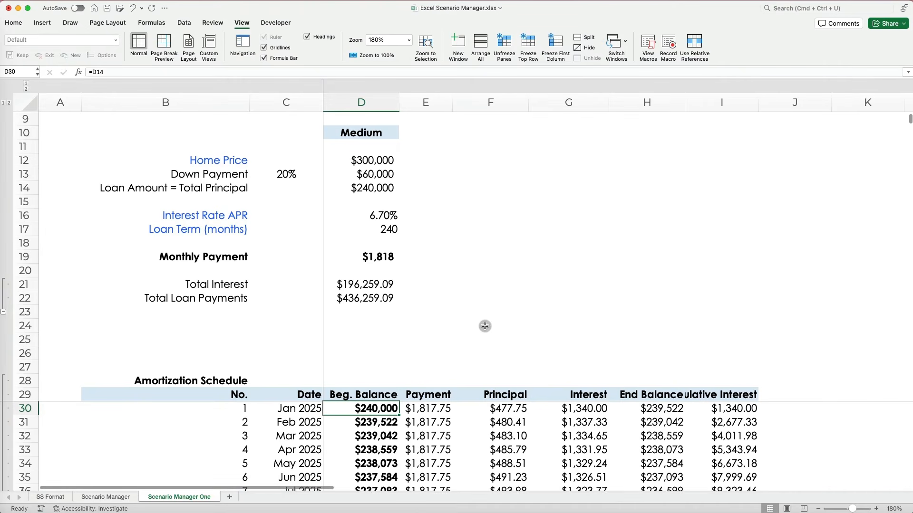
# - Show the Large scenario on the Scenario Manager One sheet and close the Scenario Manager
pyautogui.click(475, 230)
pyautogui.click(185, 23)
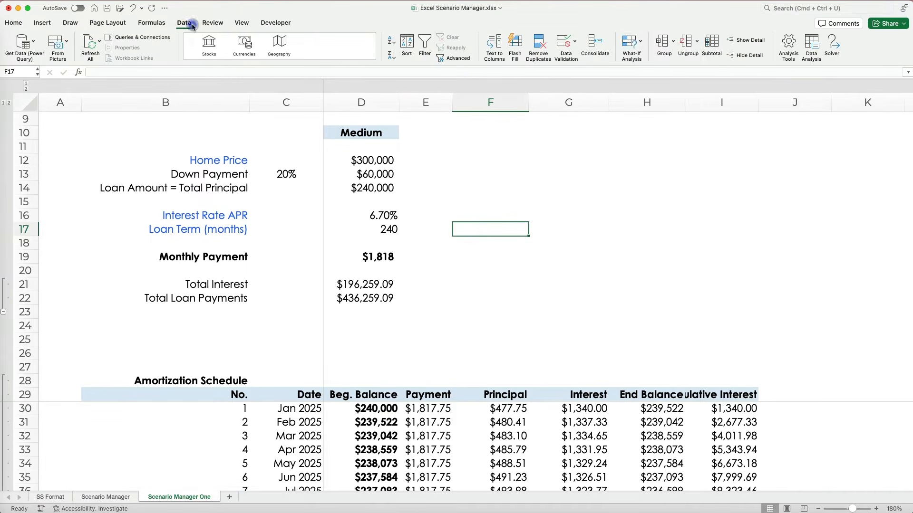
pyautogui.click(640, 53)
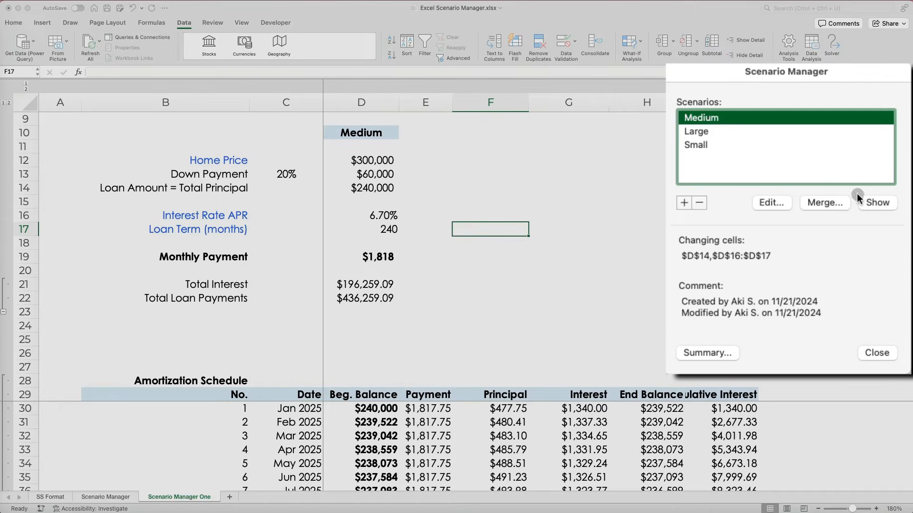
pyautogui.click(787, 132)
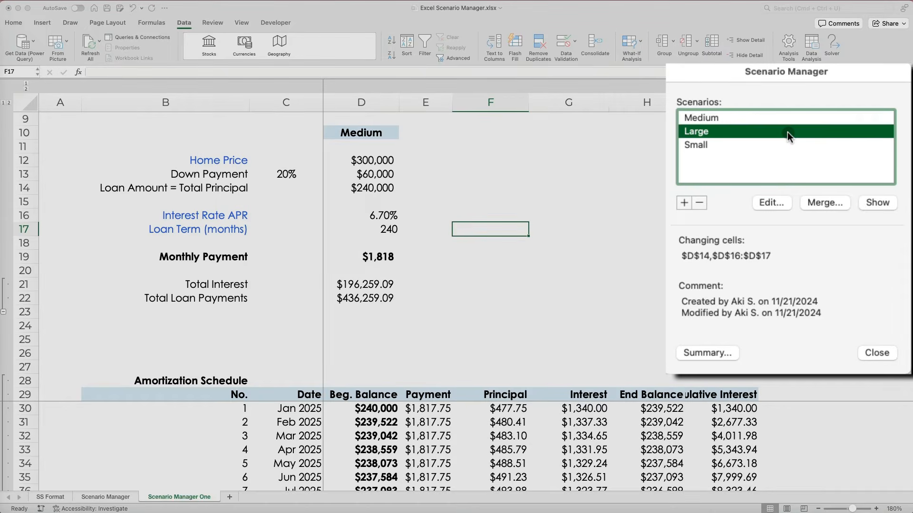
pyautogui.click(869, 204)
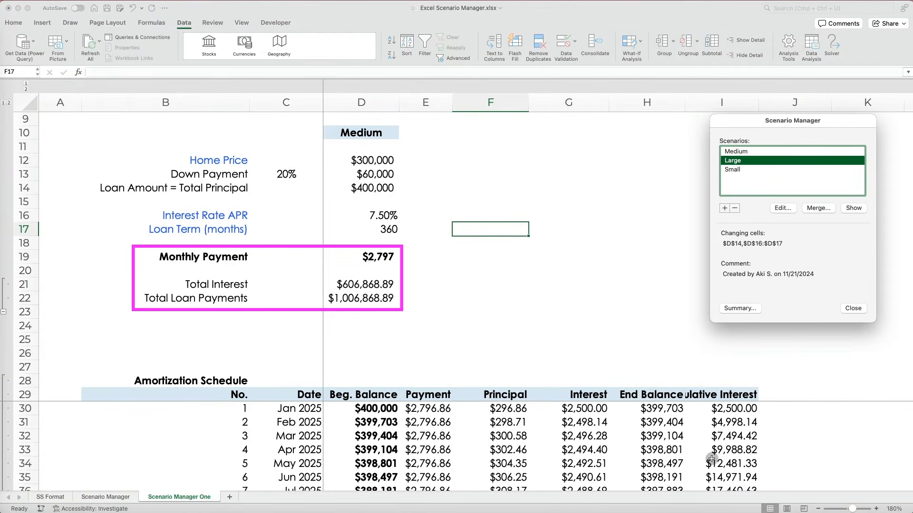
pyautogui.click(847, 309)
# - Examine the Large scenario's amortization schedule through to its final payment row
pyautogui.scroll(-15, 720, 444)
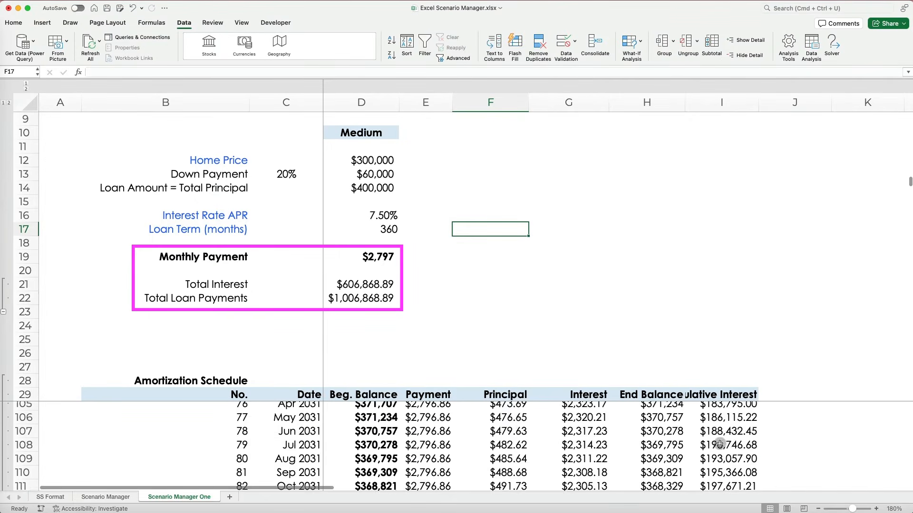
pyautogui.scroll(-20, 720, 445)
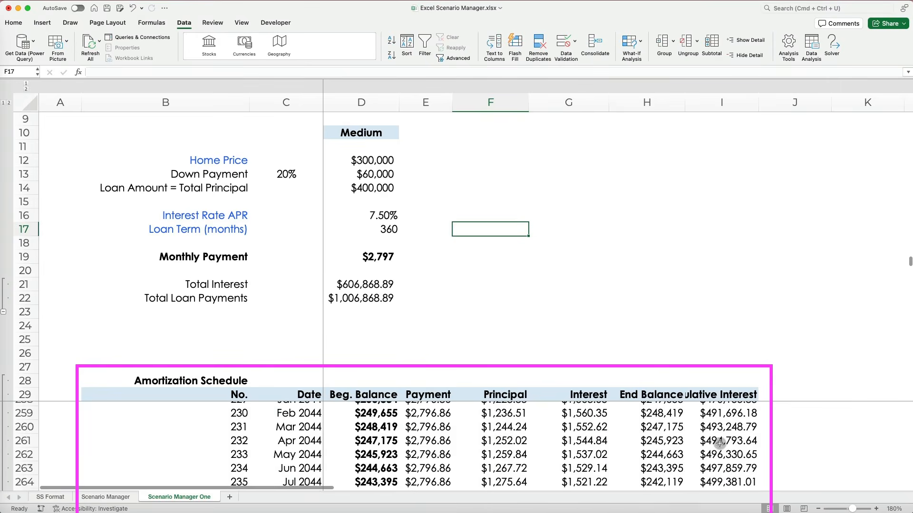
pyautogui.scroll(-20, 720, 443)
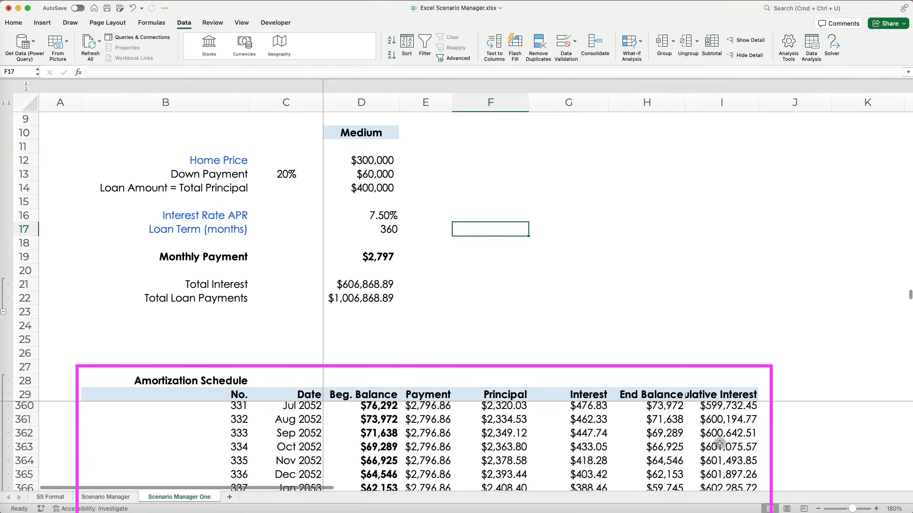
pyautogui.scroll(-6, 720, 443)
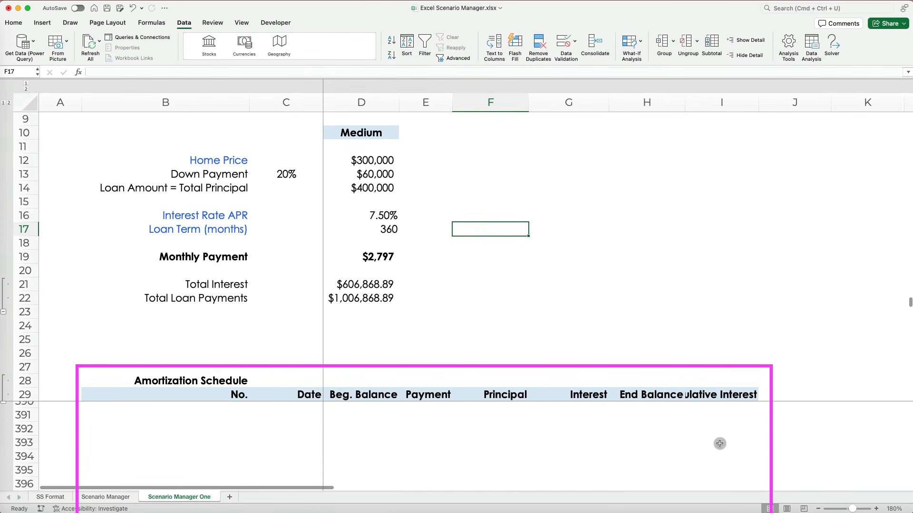
pyautogui.scroll(3, 719, 443)
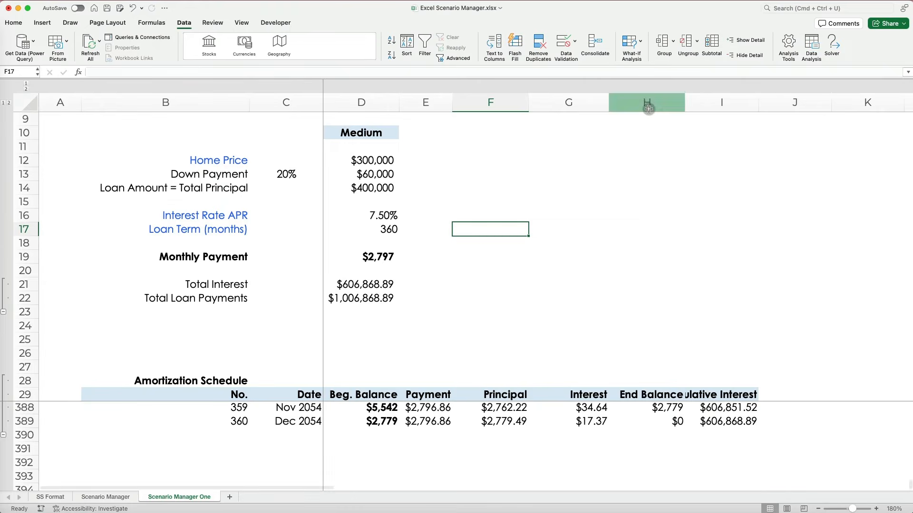
# - Show the Medium scenario on the Scenario Manager One sheet and close the Scenario Manager
pyautogui.click(631, 47)
pyautogui.click(671, 56)
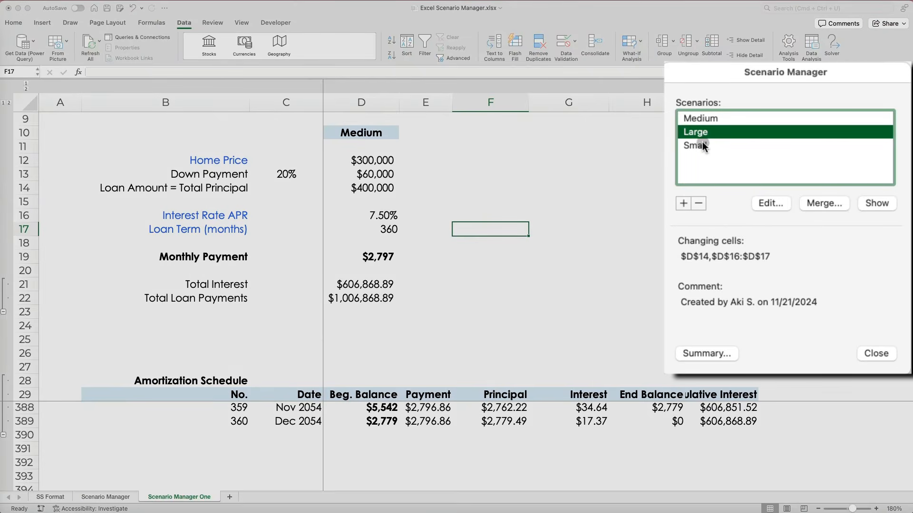
pyautogui.click(699, 119)
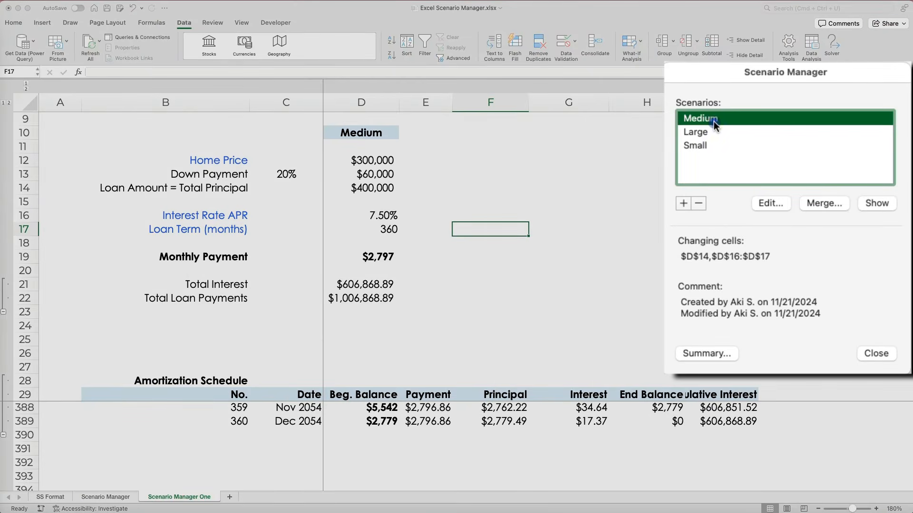
pyautogui.click(874, 203)
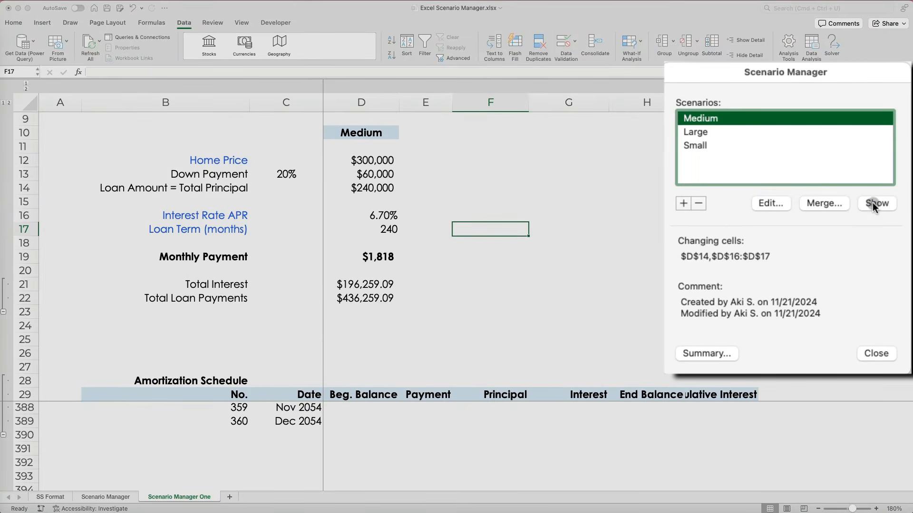
pyautogui.click(876, 354)
pyautogui.scroll(20, 466, 445)
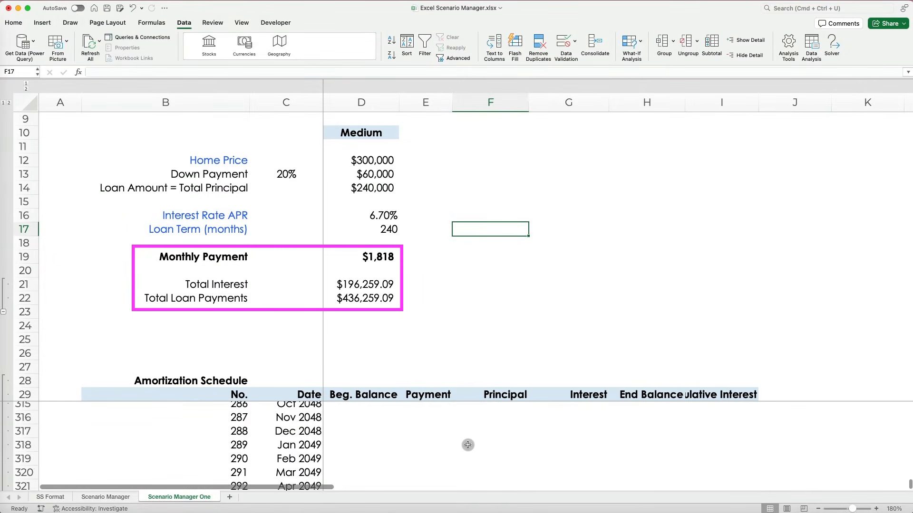
# - Show the Small scenario on the Scenario Manager One sheet
pyautogui.scroll(16, 468, 445)
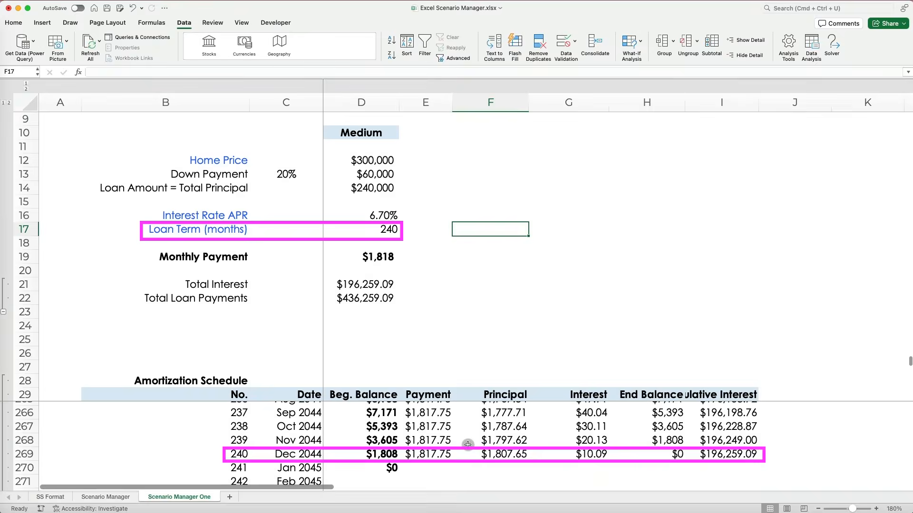
pyautogui.click(632, 47)
pyautogui.click(645, 59)
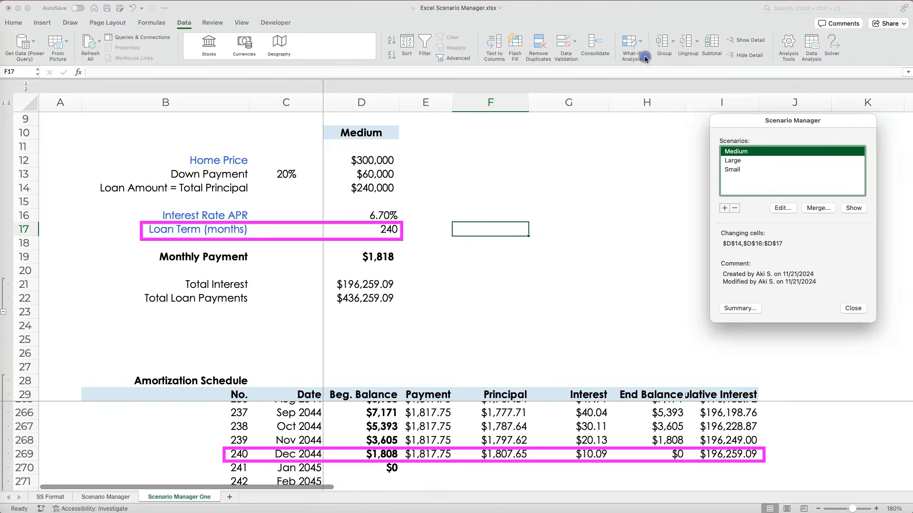
pyautogui.click(746, 169)
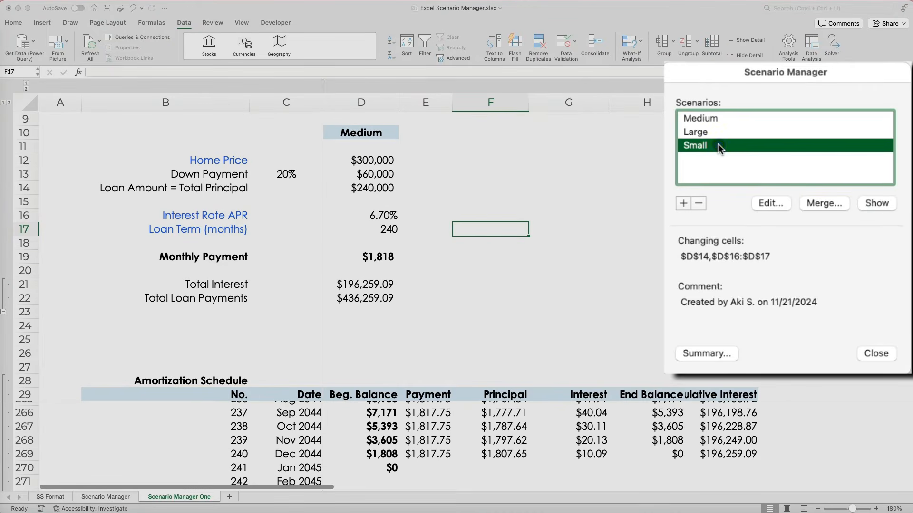
pyautogui.click(880, 205)
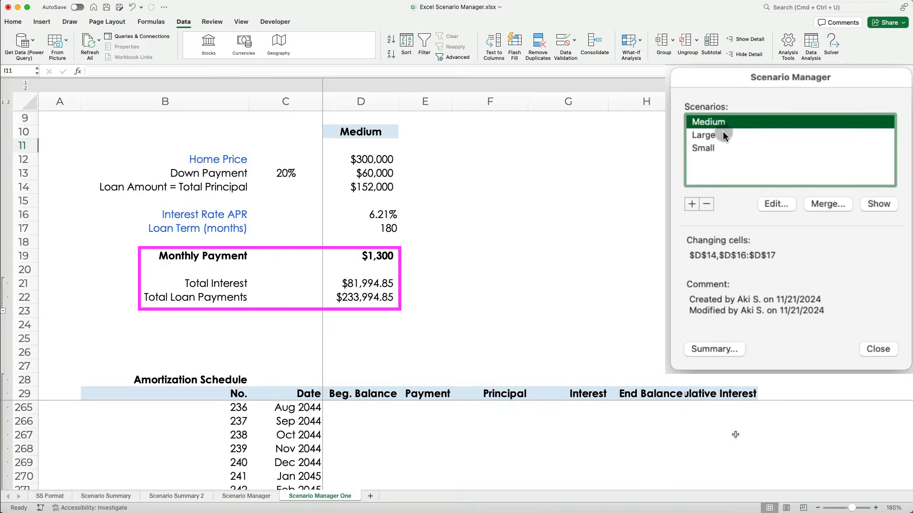
pyautogui.click(723, 146)
pyautogui.click(879, 204)
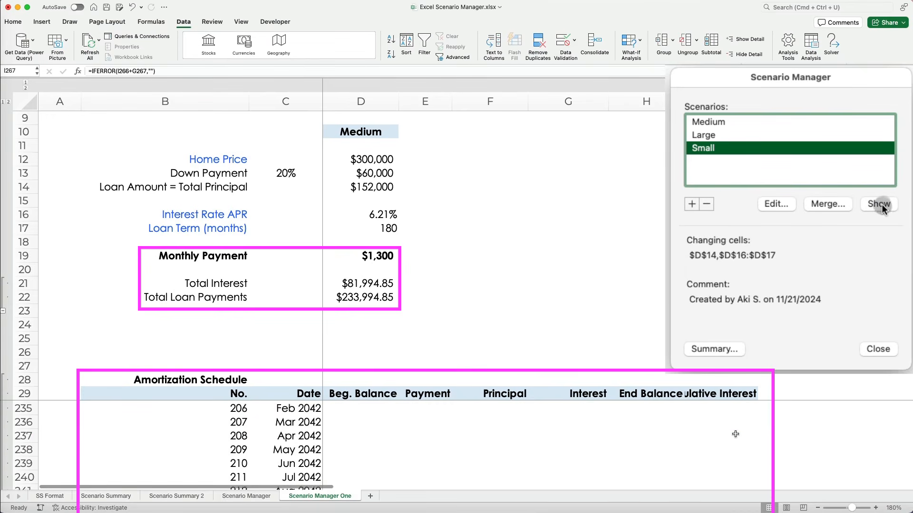
pyautogui.scroll(-4, 736, 434)
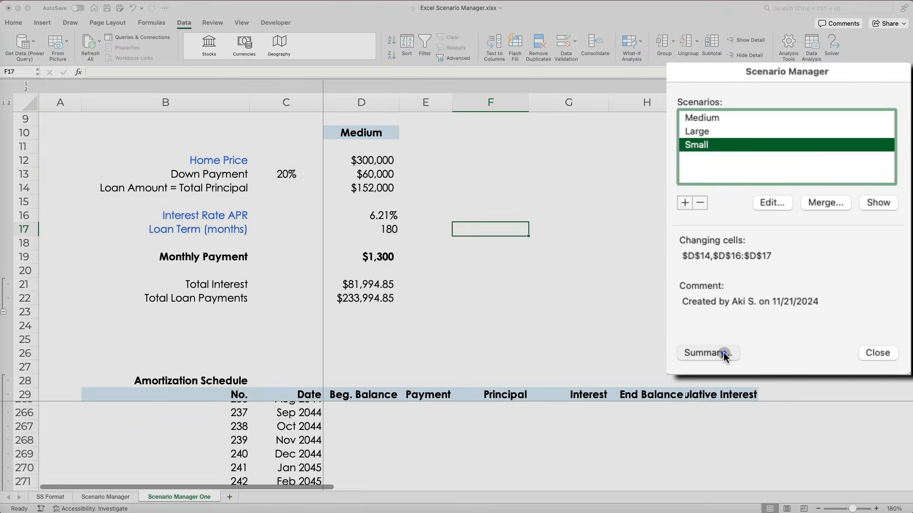
# - Generate a Scenario summary report with the monthly payment cell D19 as the result cell
pyautogui.click(718, 353)
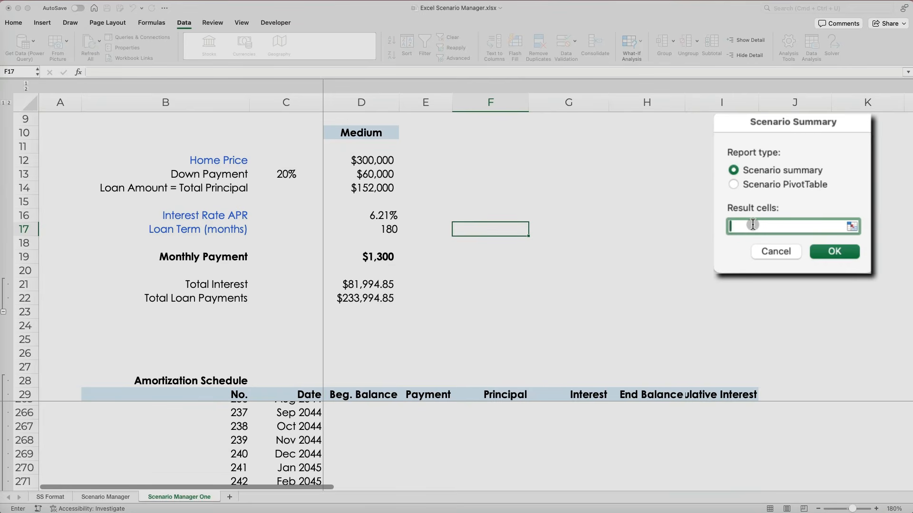
pyautogui.click(388, 259)
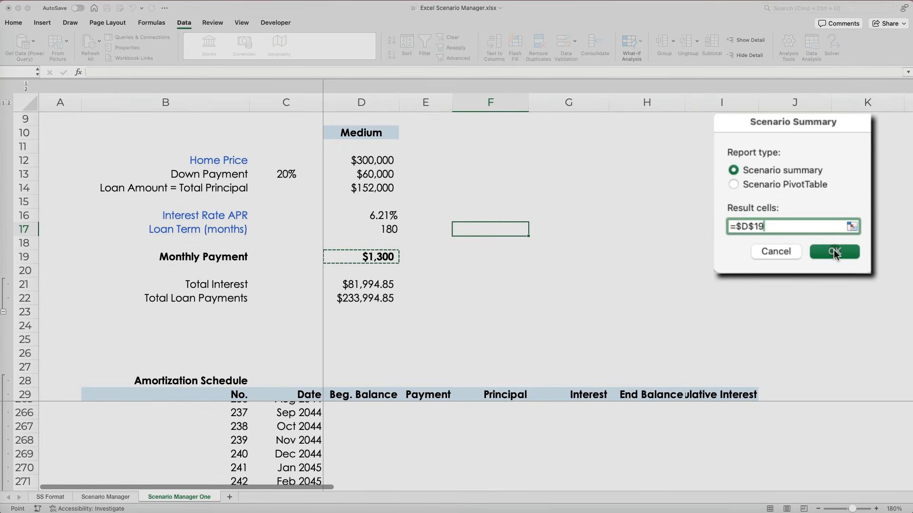
pyautogui.click(836, 252)
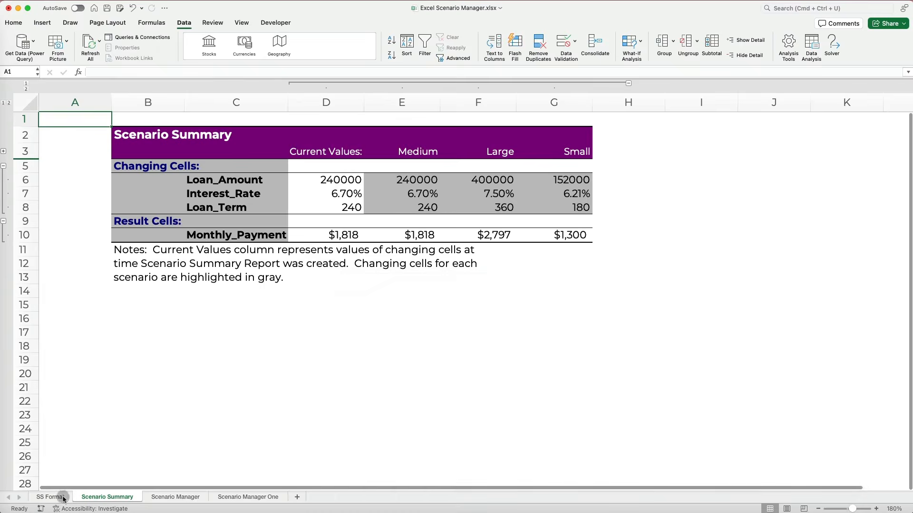
# - Copy the formatting of the entire SS Format sheet onto the whole Scenario Summary sheet with Format Painter
pyautogui.click(68, 497)
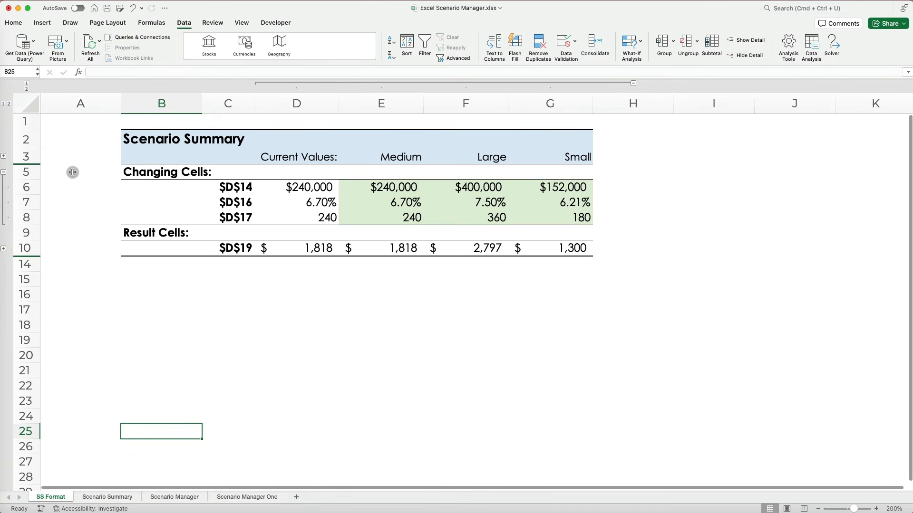
pyautogui.click(29, 105)
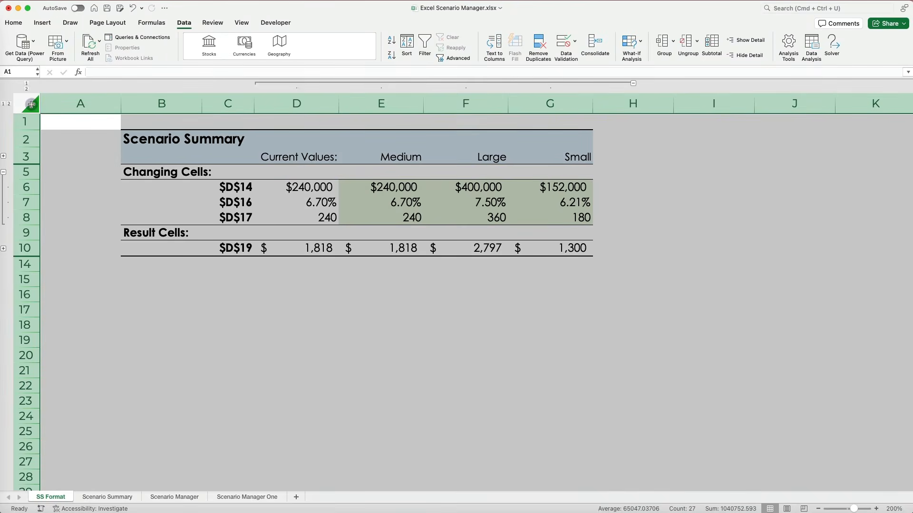
pyautogui.click(20, 26)
pyautogui.click(45, 58)
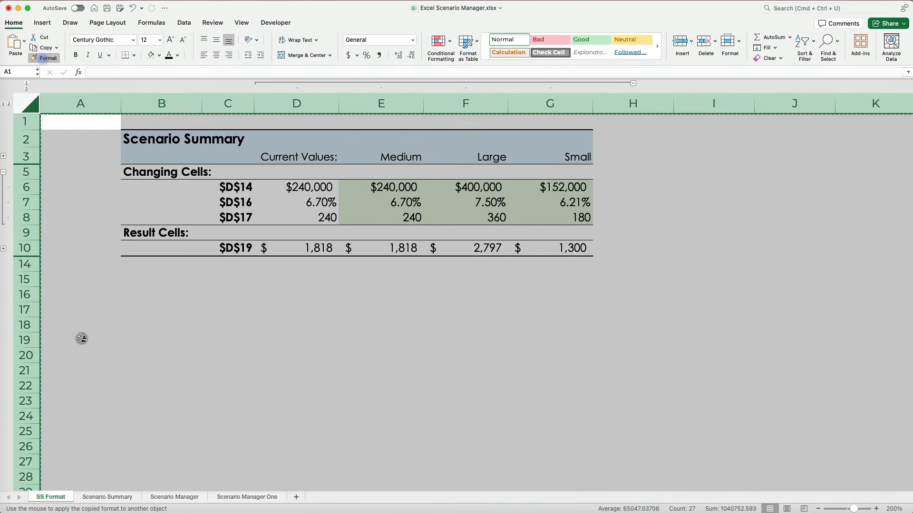
pyautogui.click(105, 497)
pyautogui.click(29, 104)
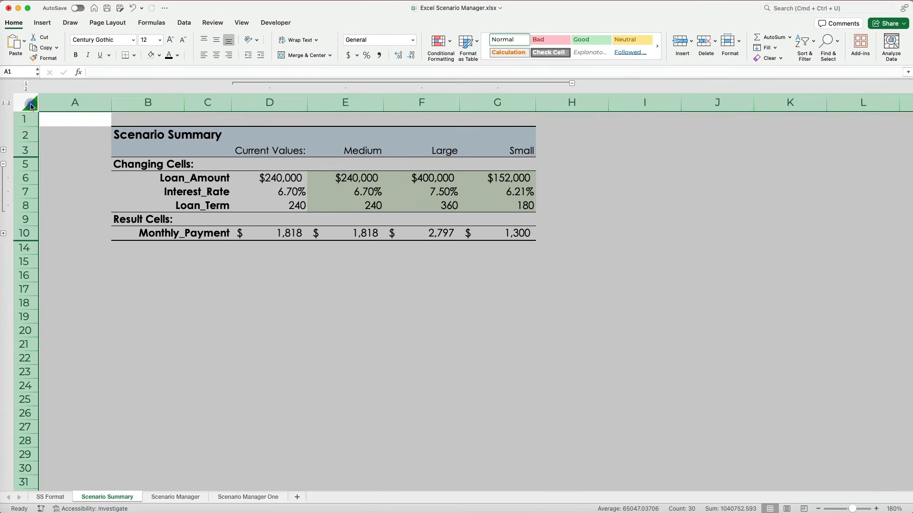
pyautogui.click(229, 326)
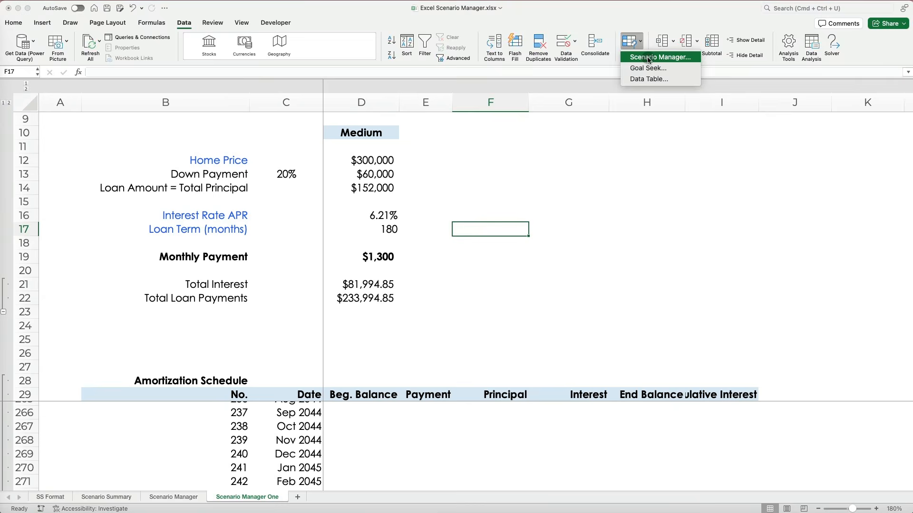
# - Generate a Scenario PivotTable report from the Scenario Manager One sheet with D19 as the result cell
pyautogui.click(651, 58)
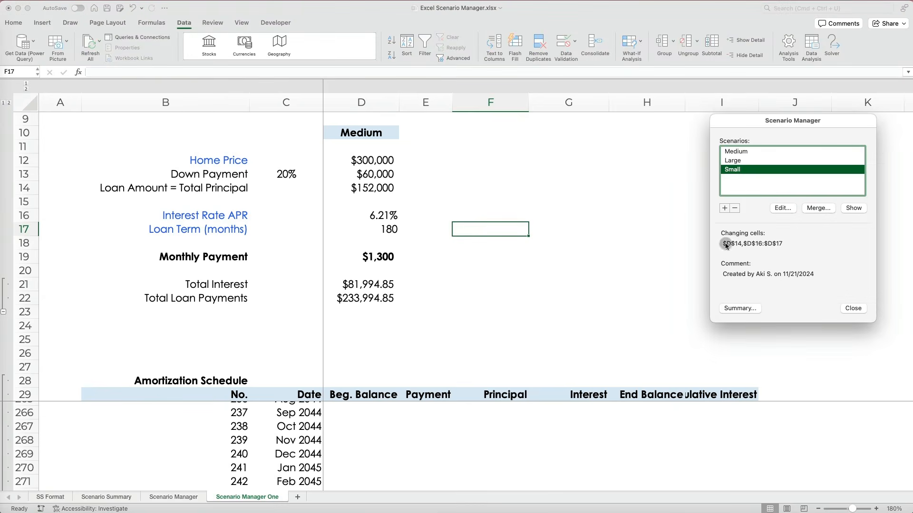
pyautogui.click(748, 308)
pyautogui.click(769, 185)
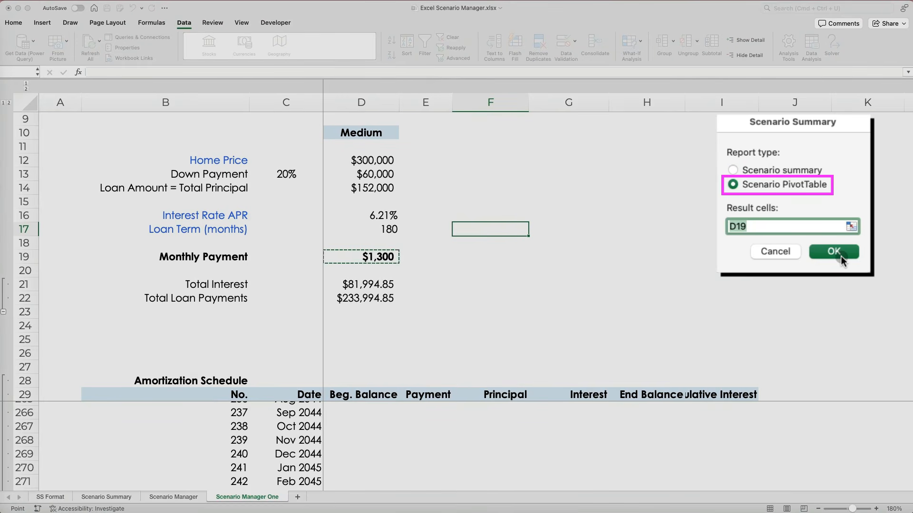
pyautogui.click(840, 256)
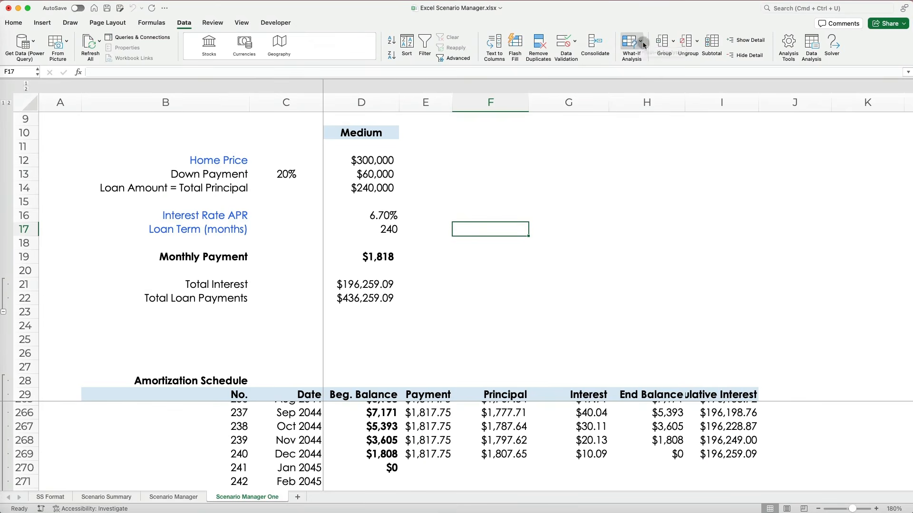
# - Generate another Scenario summary report with the total loan payments cell D22 as the result cell
pyautogui.click(632, 46)
pyautogui.click(646, 56)
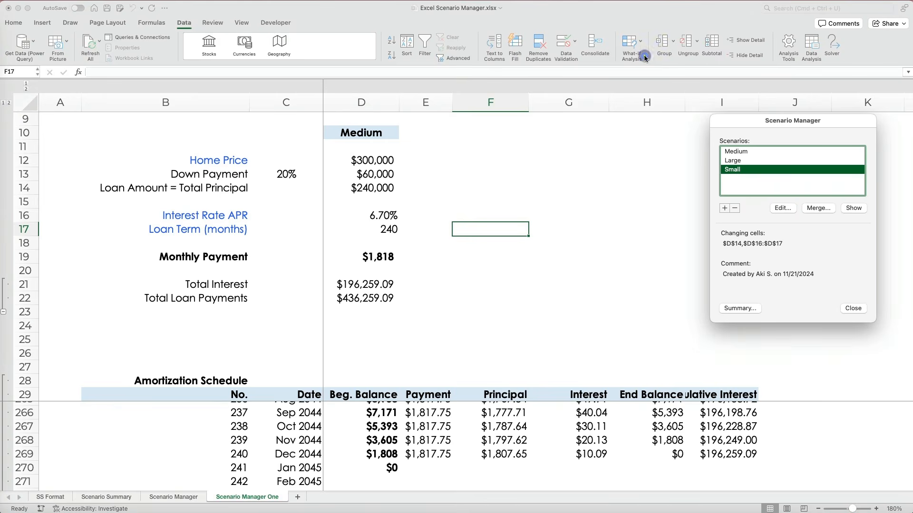
pyautogui.click(740, 308)
pyautogui.press('Down')
pyautogui.press('Down')
pyautogui.press('Down')
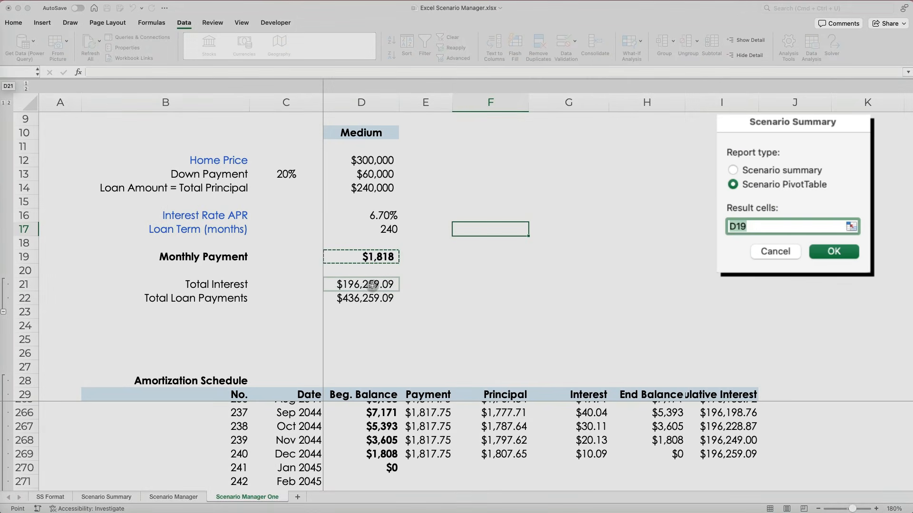
pyautogui.click(757, 171)
pyautogui.click(763, 224)
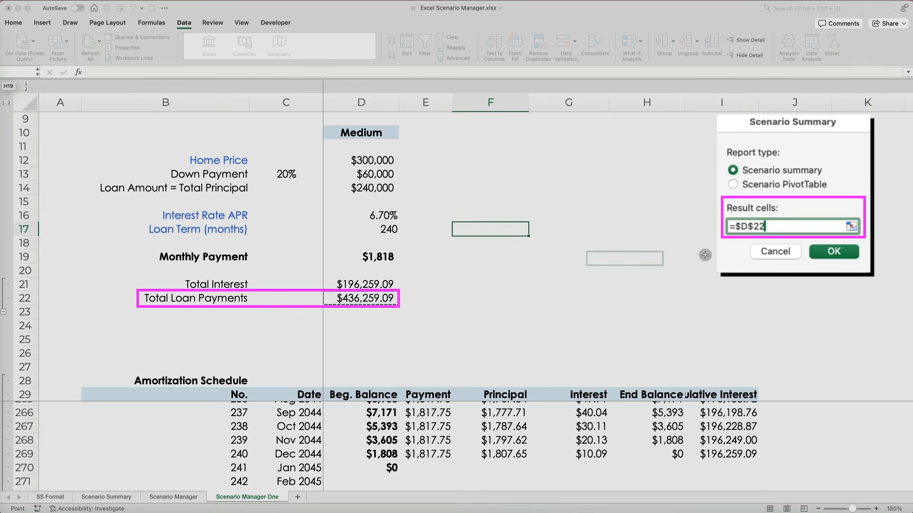
pyautogui.click(840, 252)
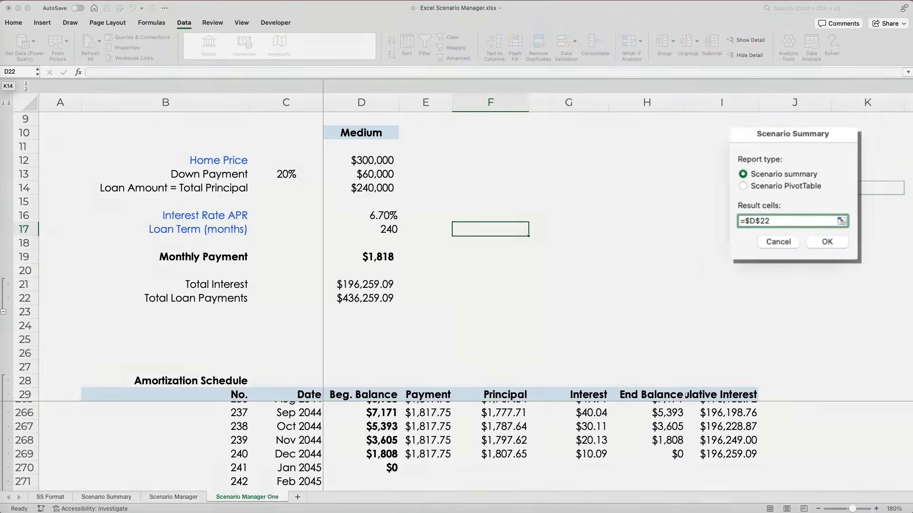